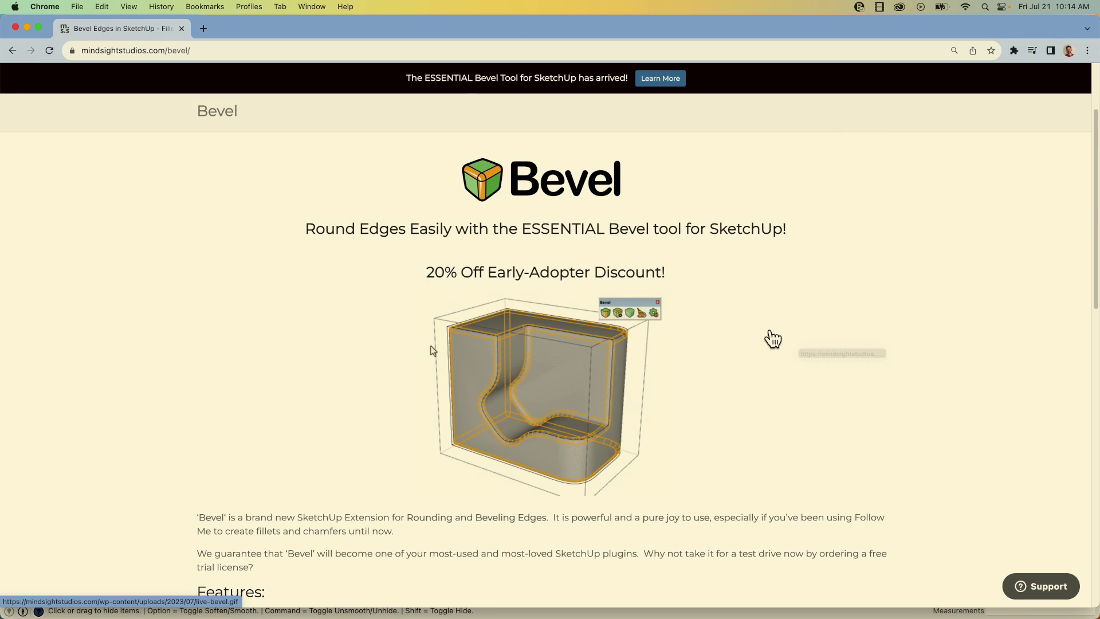
Look over the Bevel extension's web page, including its animated demo, feature list and trial offer.
{"action": "right_click", "coordinate": [762, 347]}
{"action": "left_click", "coordinate": [738, 313]}
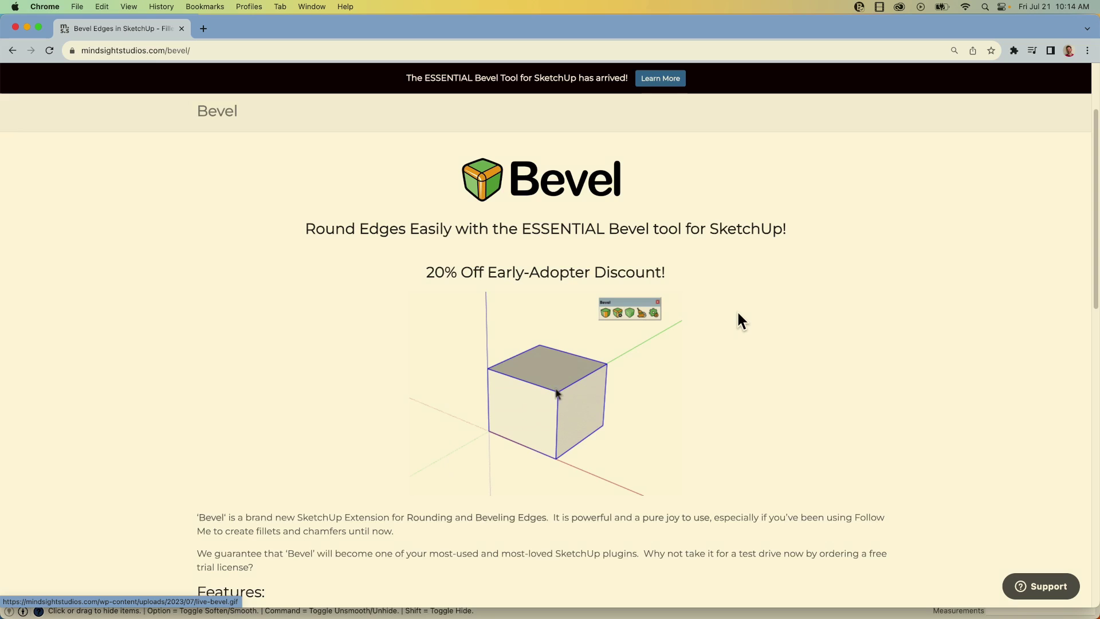
{"action": "scroll", "coordinate": [733, 311], "scroll_direction": "down", "scroll_amount": 5}
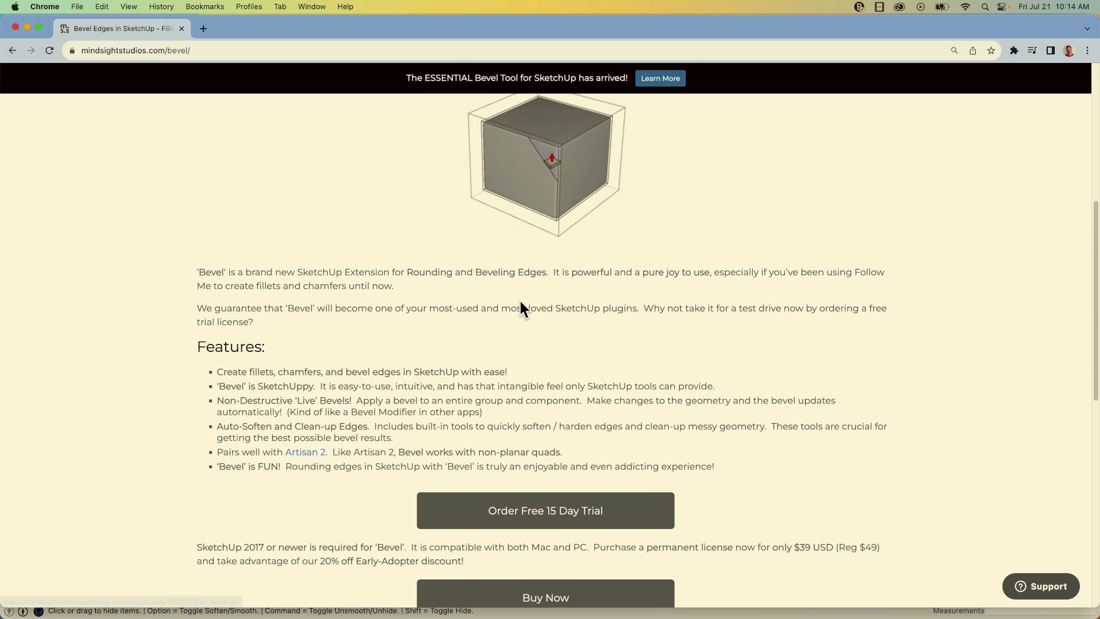
{"action": "scroll", "coordinate": [721, 466], "scroll_direction": "up", "scroll_amount": 1}
{"action": "scroll", "coordinate": [721, 467], "scroll_direction": "up", "scroll_amount": 2}
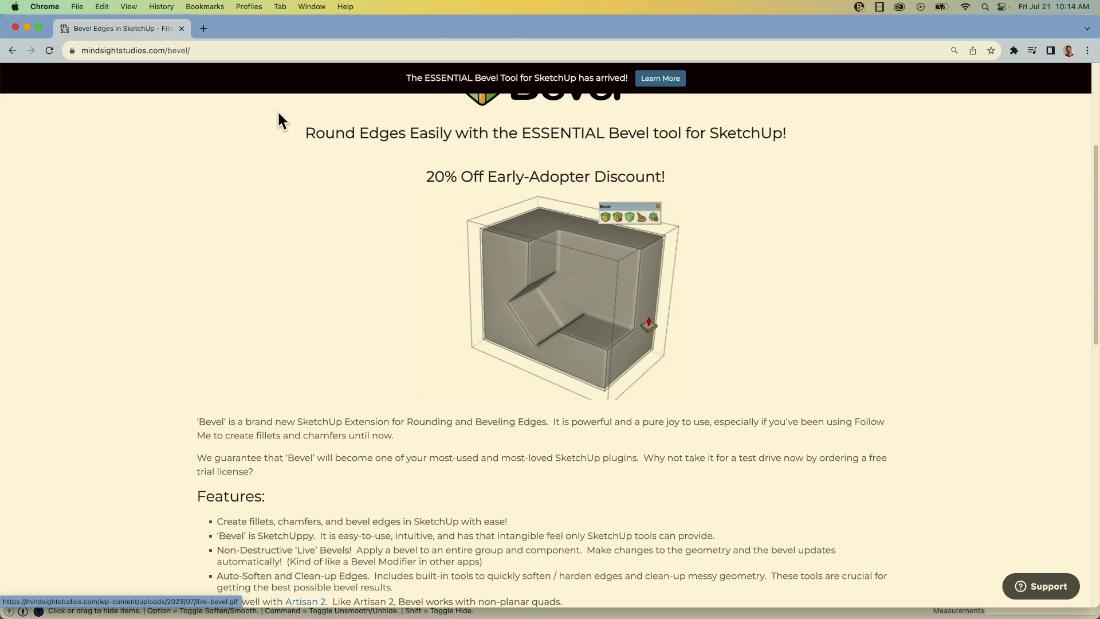
Minimize the browser, switch to SketchUp and move the floating Bevel toolbar to the corner of the drawing area beneath the main tools.
{"action": "left_click", "coordinate": [27, 26]}
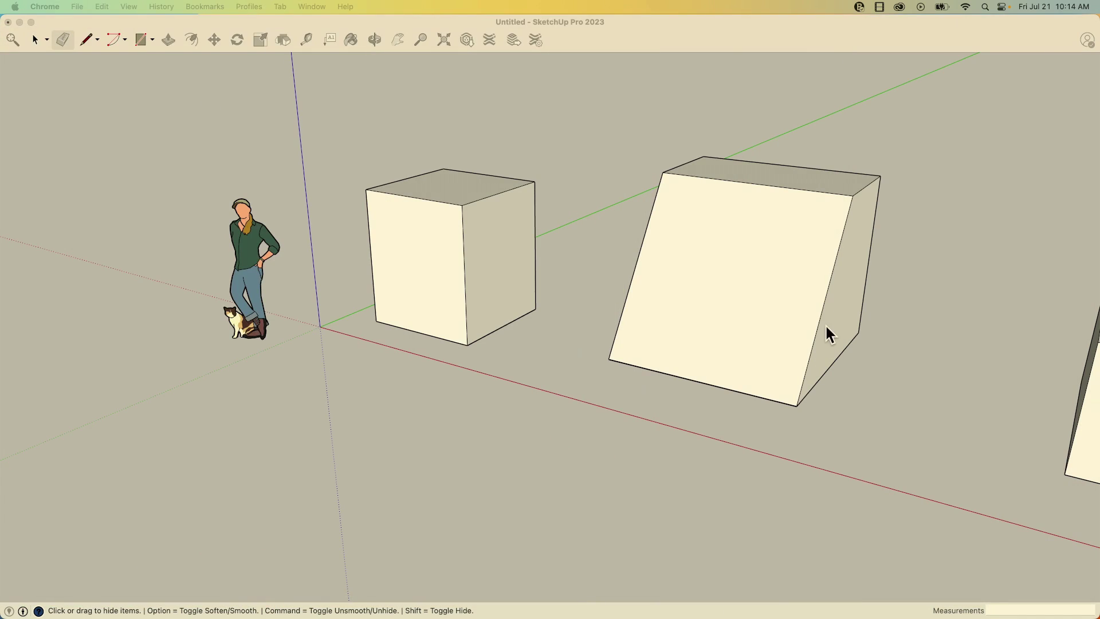
{"action": "left_click", "coordinate": [500, 143]}
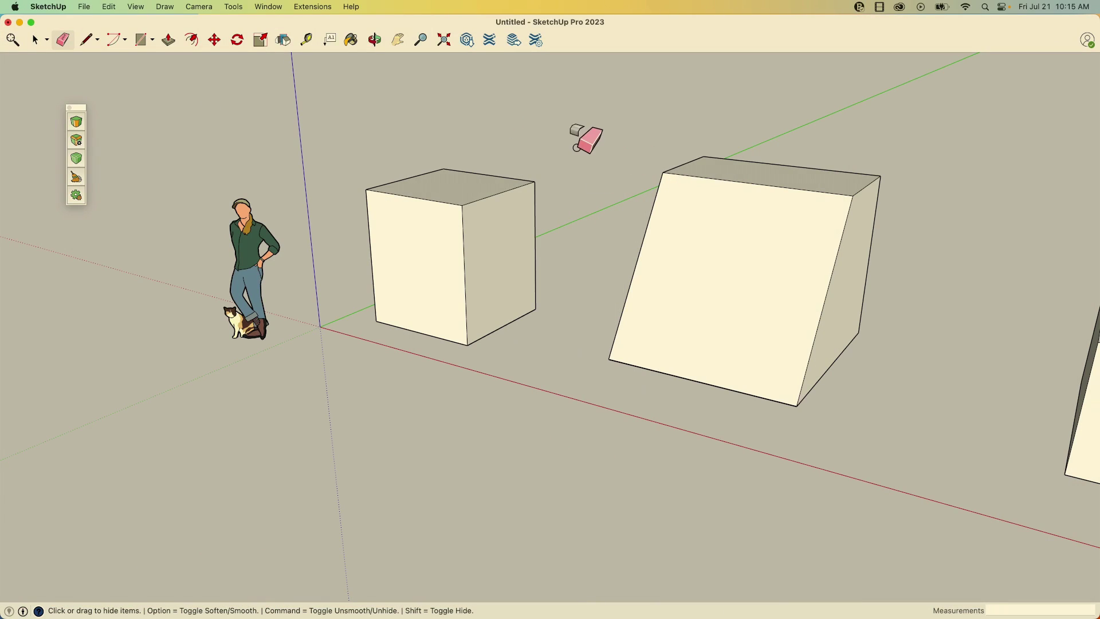
{"action": "key", "text": "ctrl+Up"}
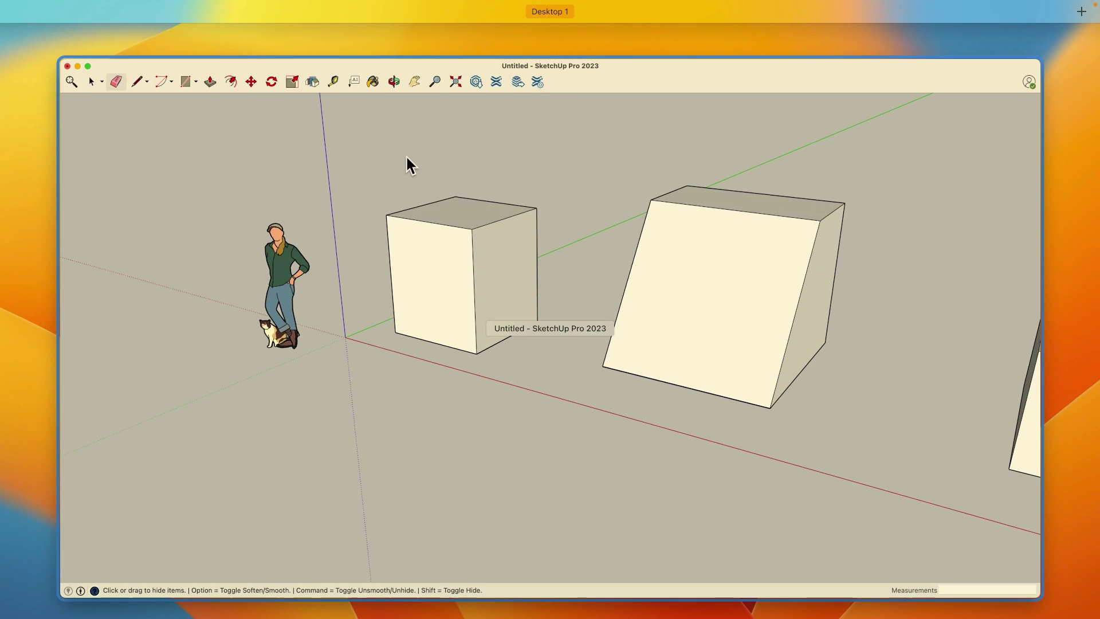
{"action": "left_click", "coordinate": [407, 158]}
{"action": "key", "text": "space"}
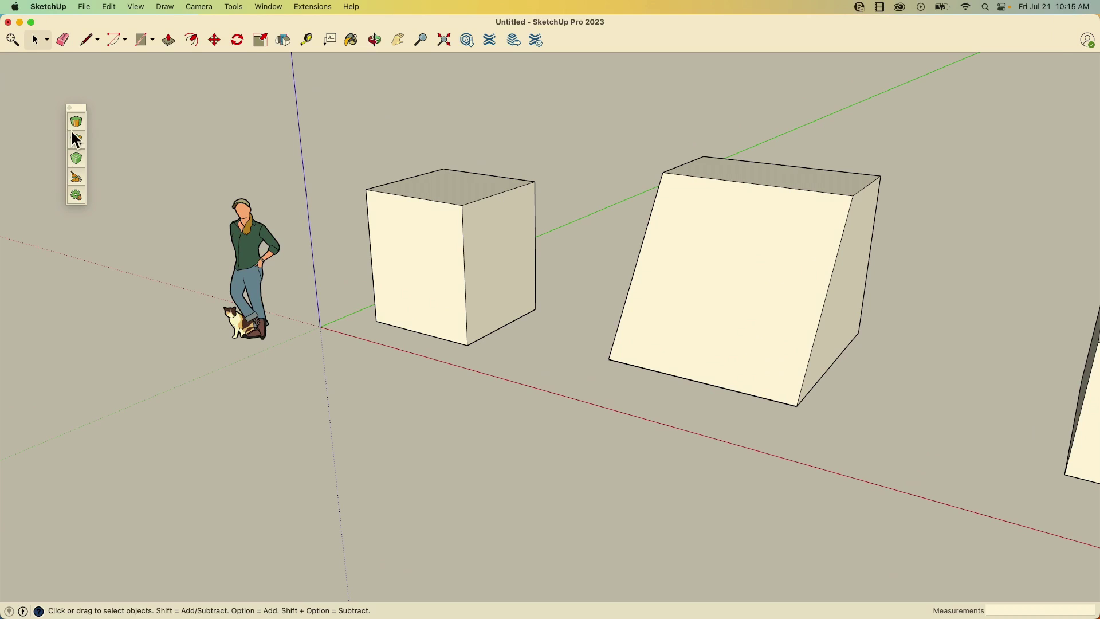
{"action": "left_click_drag", "start_coordinate": [77, 111], "coordinate": [16, 56]}
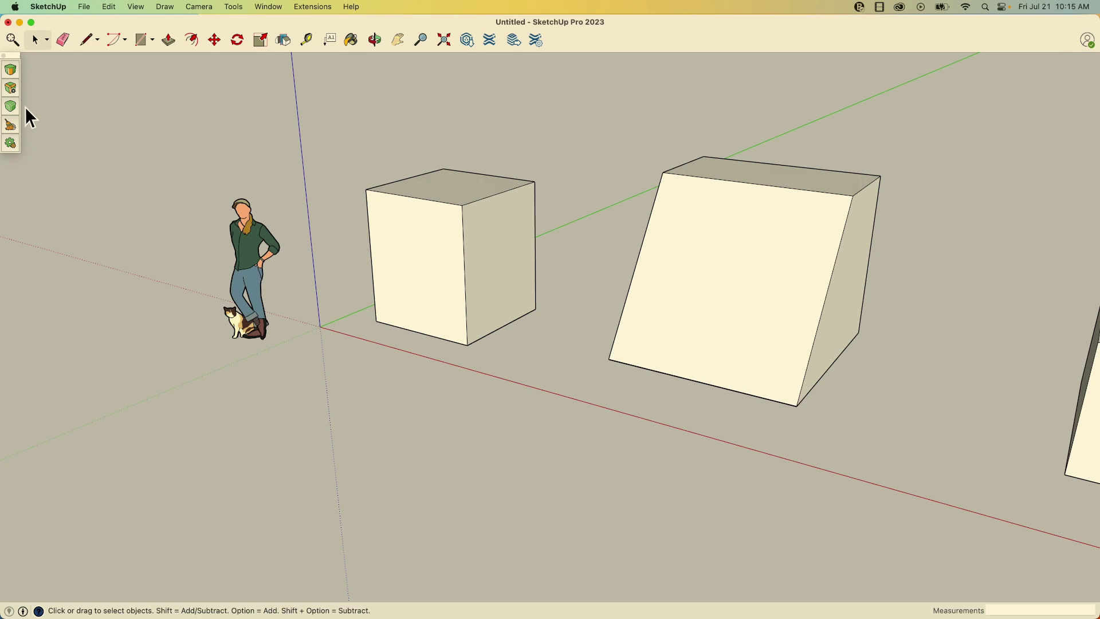
Bevel the small box's front top edge with 6 segments, and undo the bevel.
{"action": "left_click", "coordinate": [12, 70]}
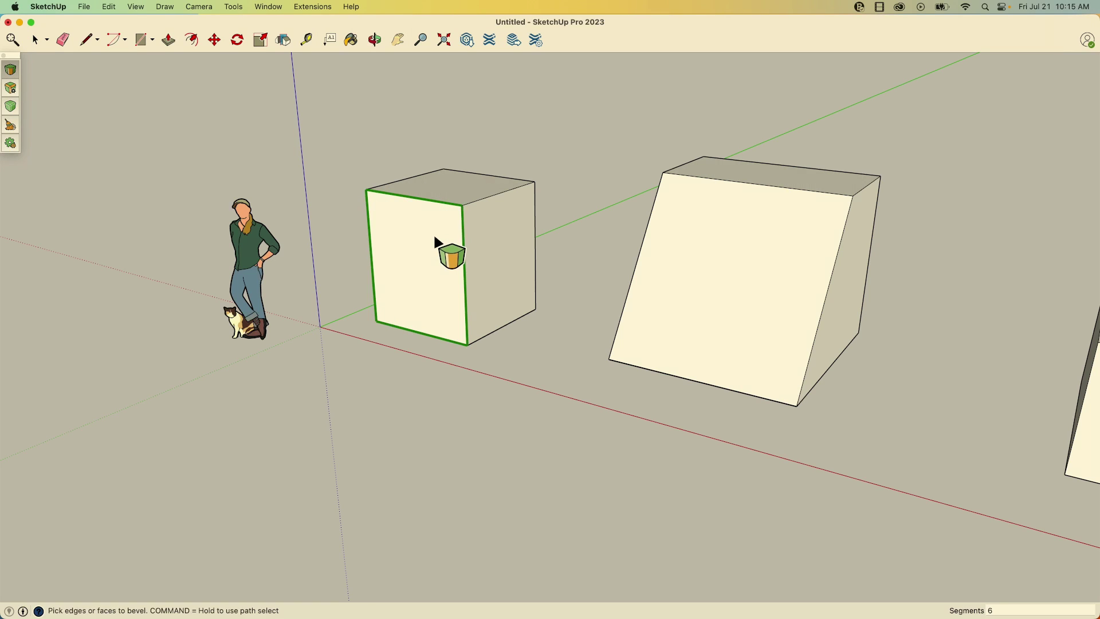
{"action": "left_click", "coordinate": [430, 206]}
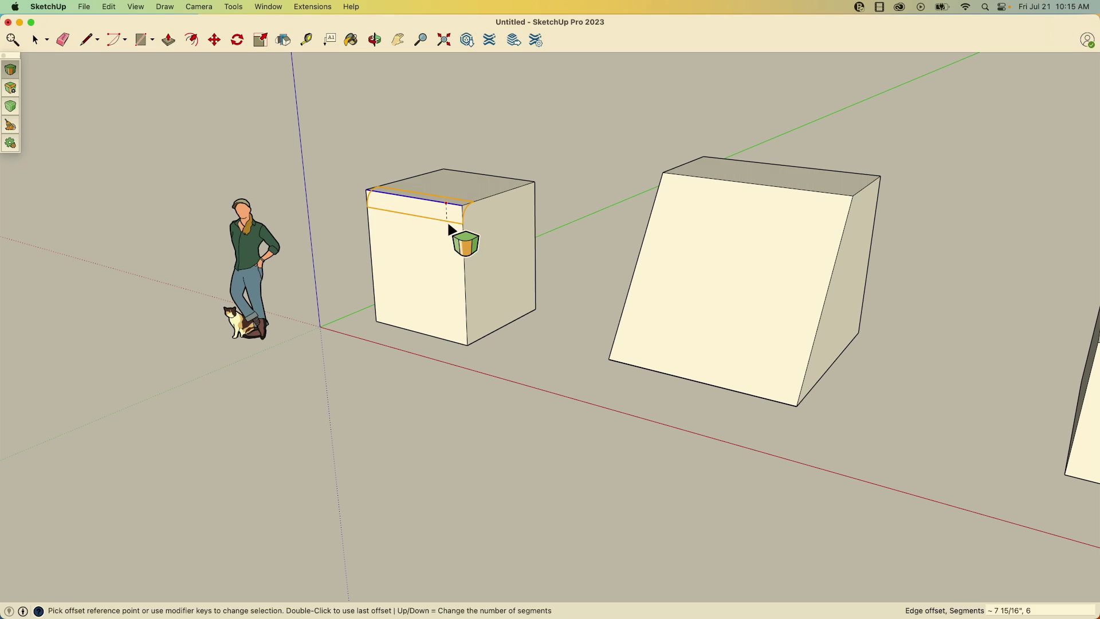
{"action": "left_click", "coordinate": [449, 277]}
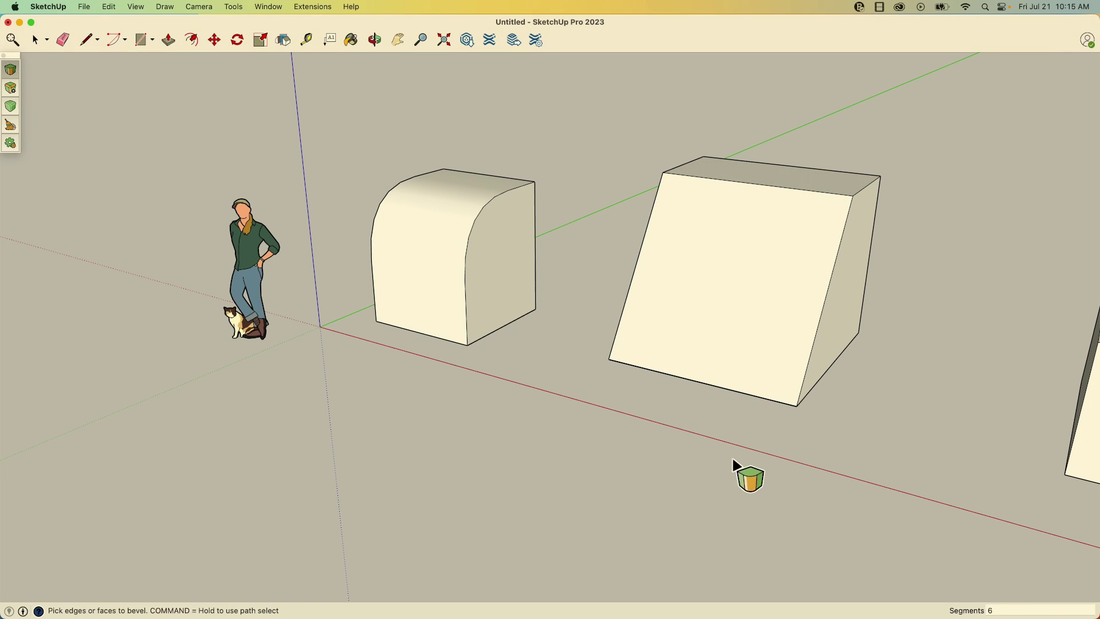
{"action": "key", "text": "super+z"}
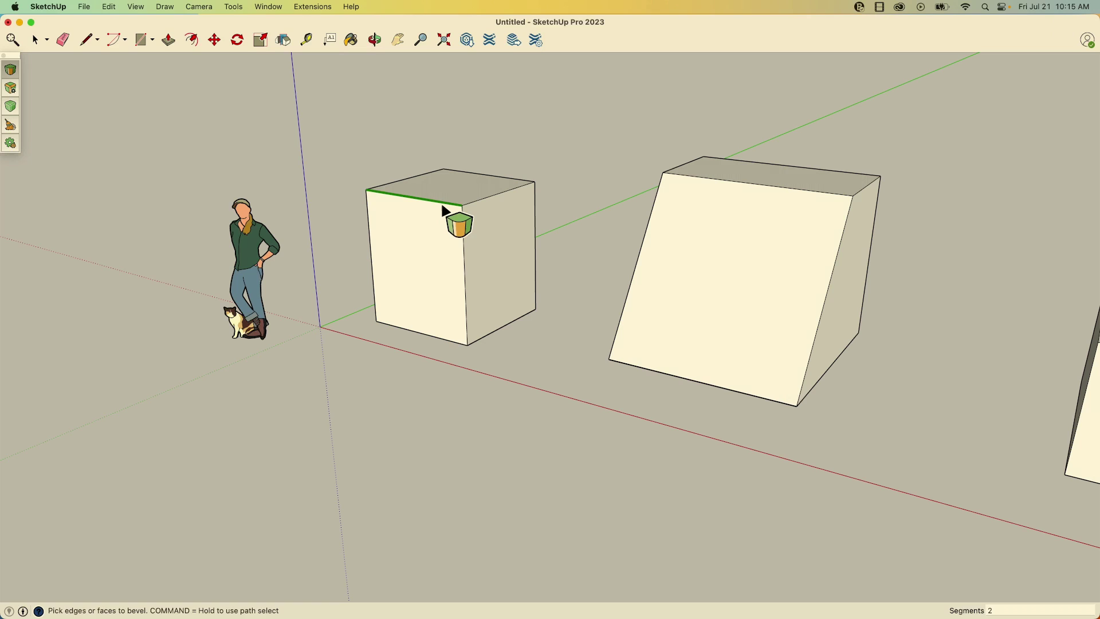
Bevel the small box's front top edge with 2 segments, and undo it.
{"action": "left_click", "coordinate": [450, 205]}
{"action": "left_click", "coordinate": [457, 272]}
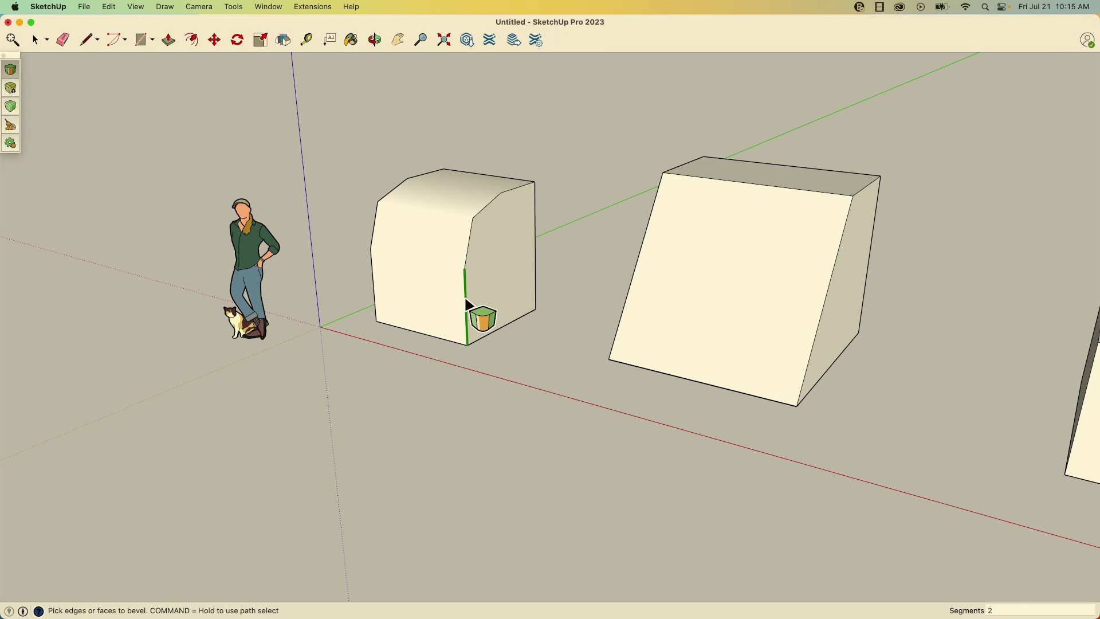
{"action": "key", "text": "super+z"}
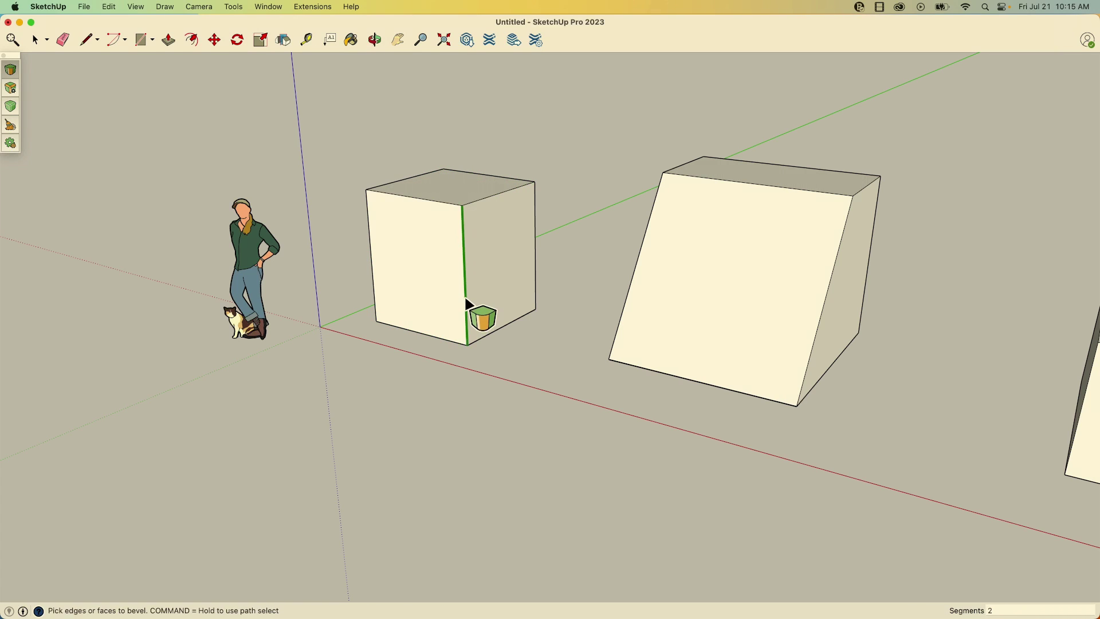
Bevel the small box's front top edge with 12 segments, and bevel the right side face's edges by about 6 9/16" with 12 segments.
{"action": "left_click", "coordinate": [441, 204]}
{"action": "key", "text": "Escape"}
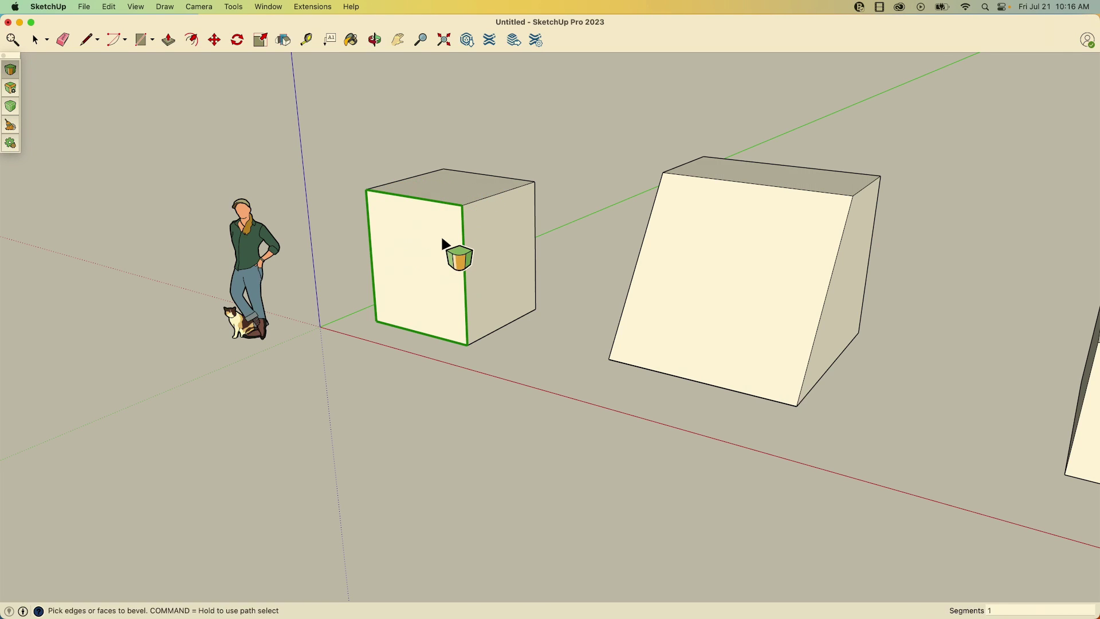
{"action": "left_click", "coordinate": [442, 204]}
{"action": "left_click", "coordinate": [451, 291]}
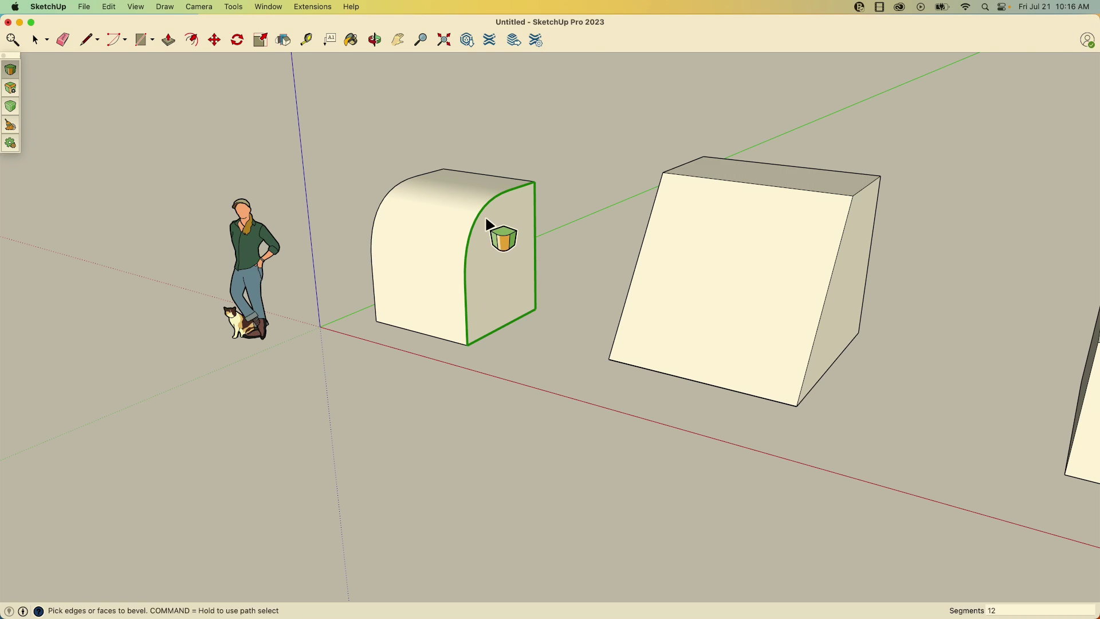
{"action": "left_click", "coordinate": [495, 239]}
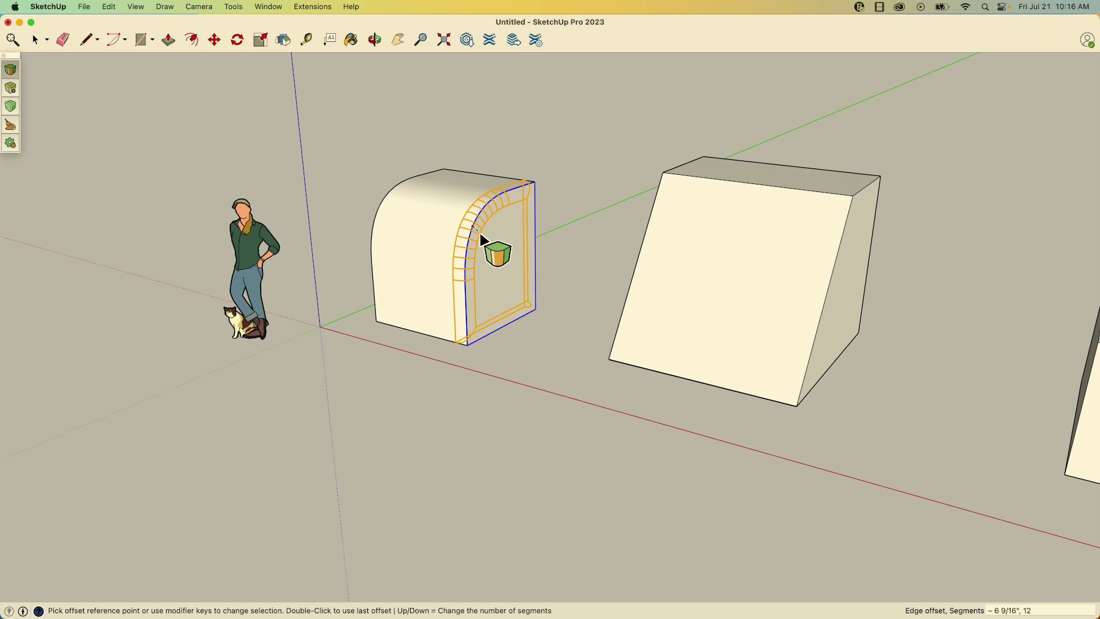
{"action": "left_click", "coordinate": [483, 236]}
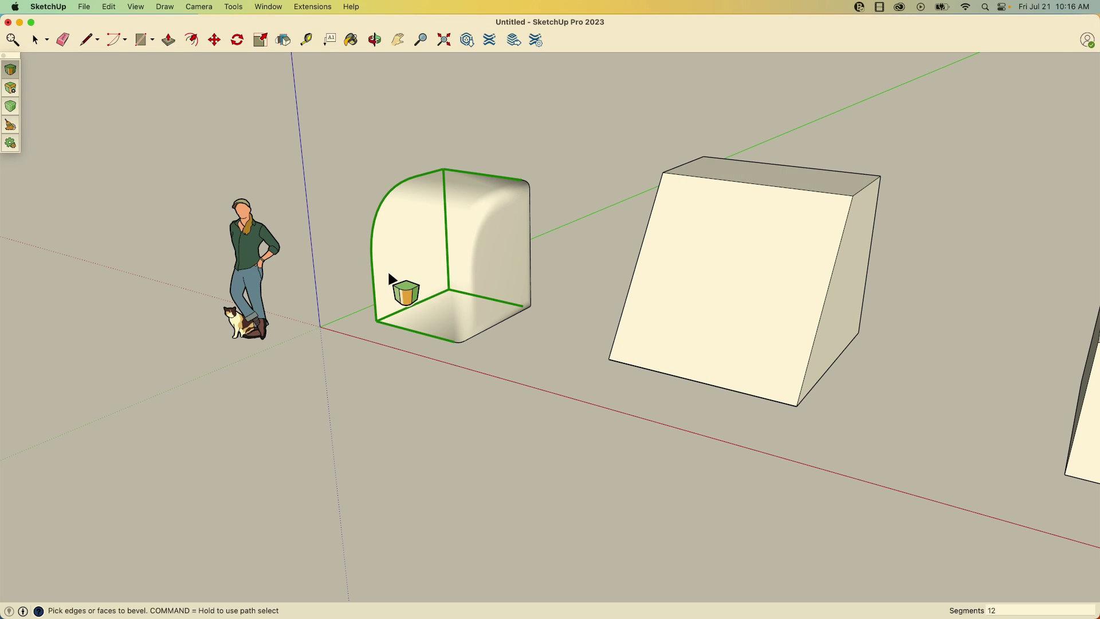
Try to bevel the boundary of the box's smooth rounded front surface, and undo all bevels on the box.
{"action": "left_click", "coordinate": [441, 217]}
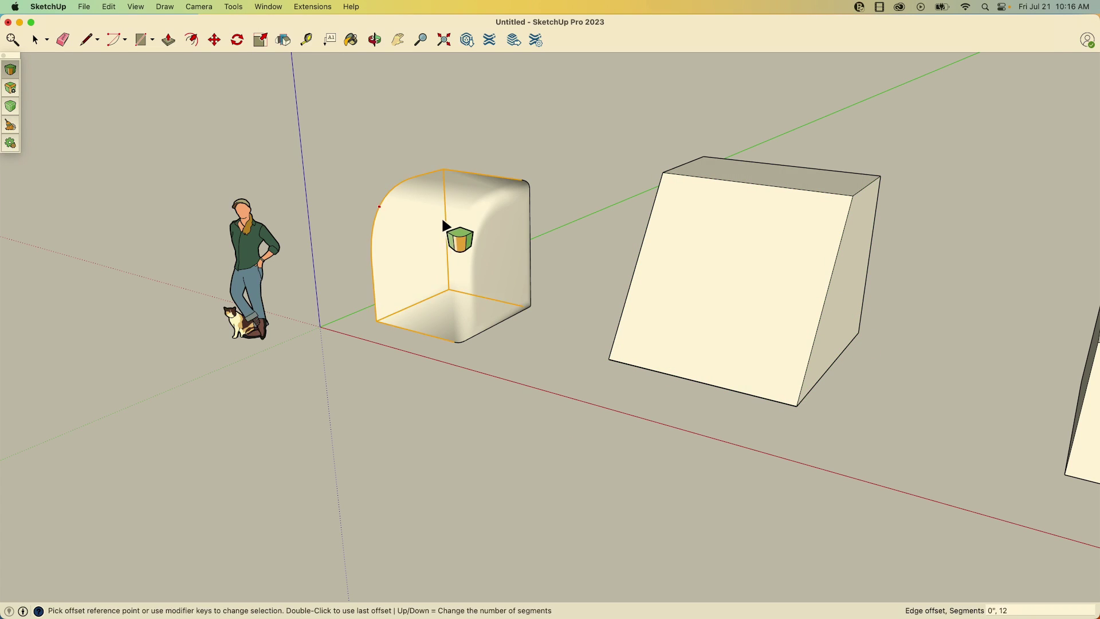
{"action": "left_click", "coordinate": [401, 195]}
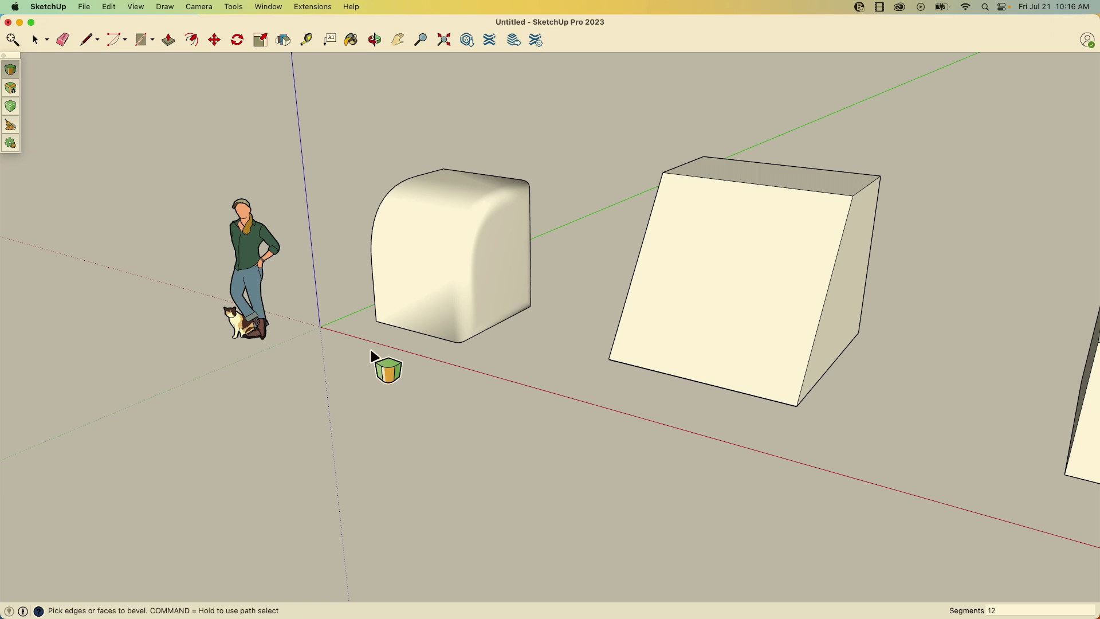
{"action": "key", "text": "super+z"}
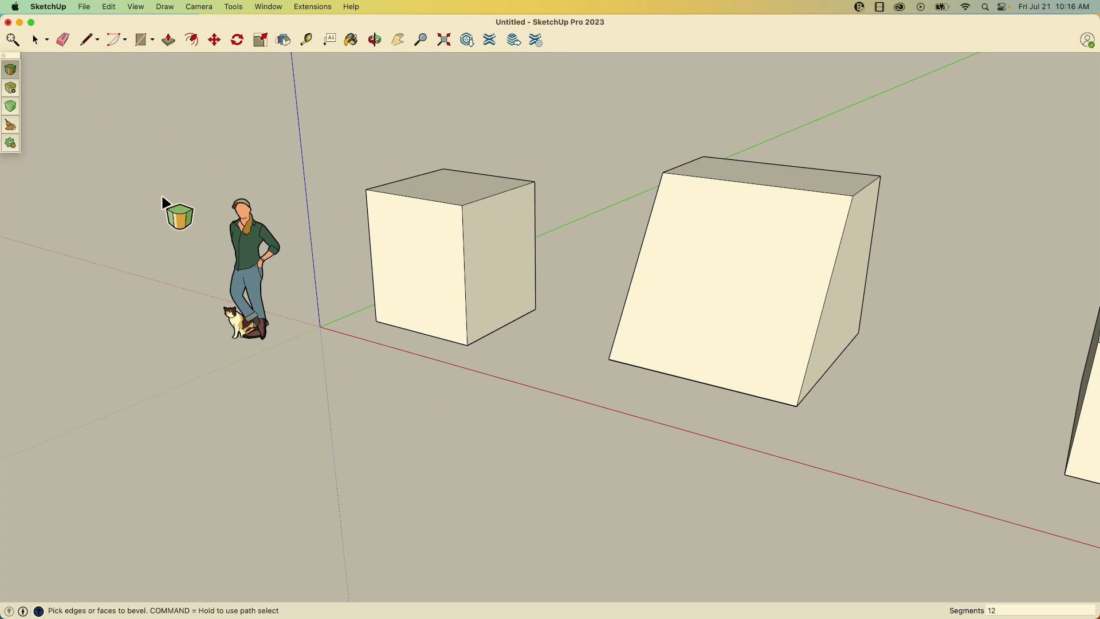
Push the small box's front face inward by about 1' 5 7/8" to make the box shallower.
{"action": "key", "text": "p"}
{"action": "left_click", "coordinate": [422, 283]}
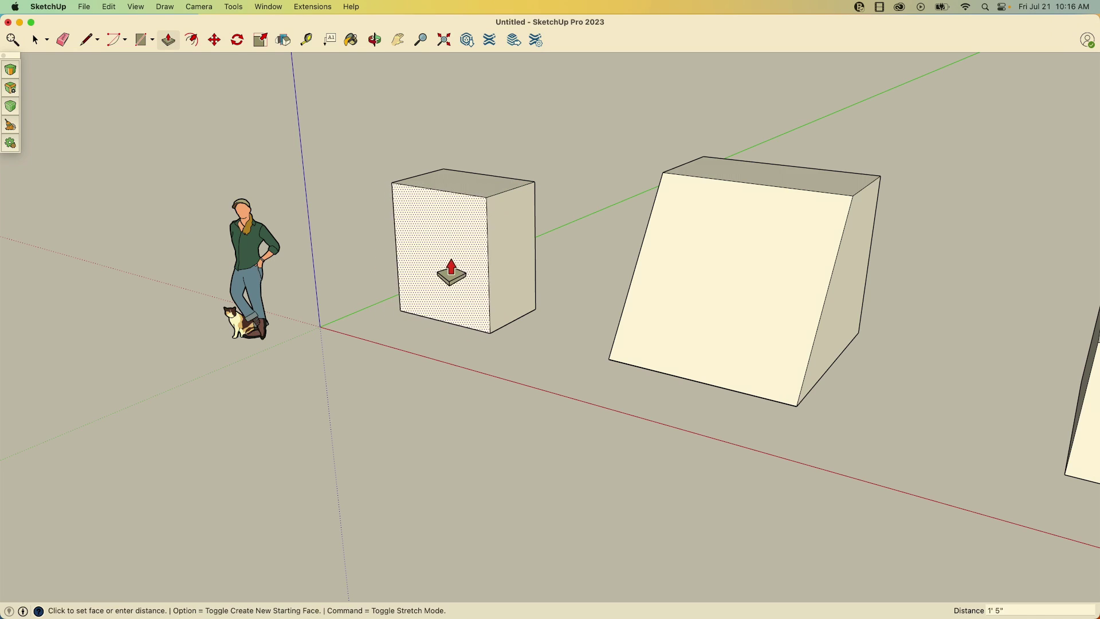
{"action": "left_click", "coordinate": [441, 276]}
Bevel the shallower box's front top edge with 12 segments, extending the offset down to the front face's bottom edge.
{"action": "middle_click_drag", "start_coordinate": [534, 194], "coordinate": [485, 203]}
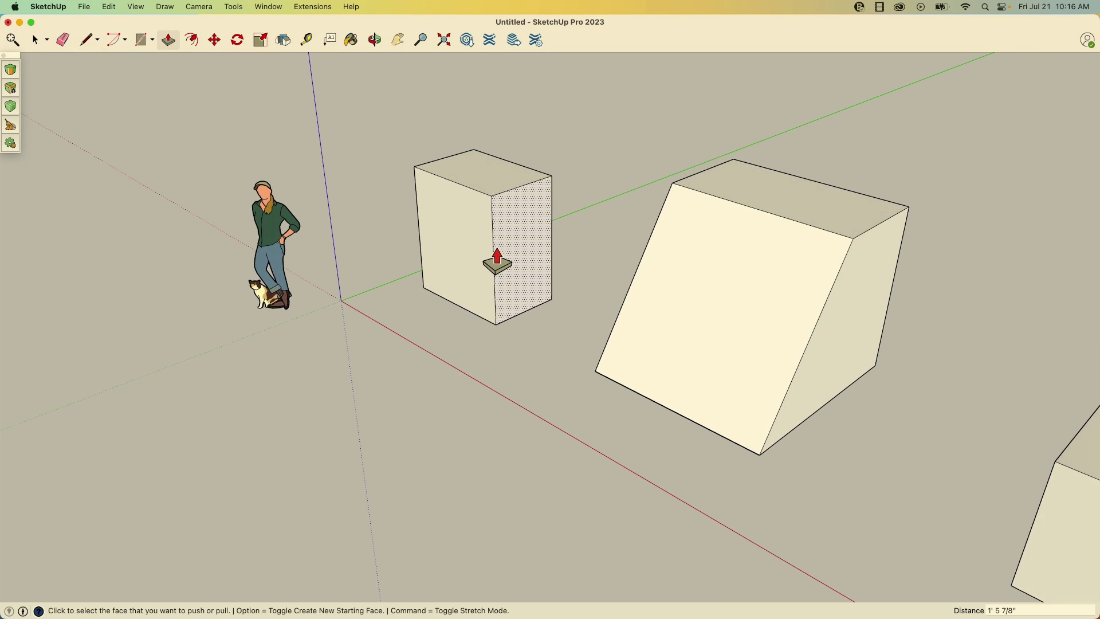
{"action": "scroll", "coordinate": [498, 261], "scroll_direction": "up", "scroll_amount": 3}
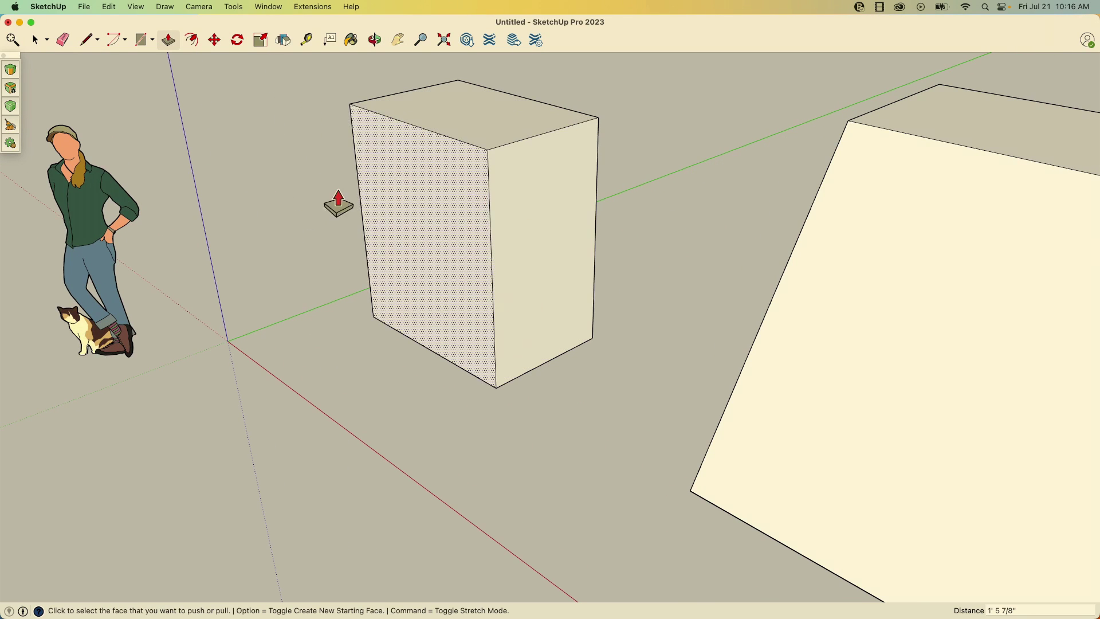
{"action": "left_click", "coordinate": [13, 71]}
{"action": "left_click", "coordinate": [458, 142]}
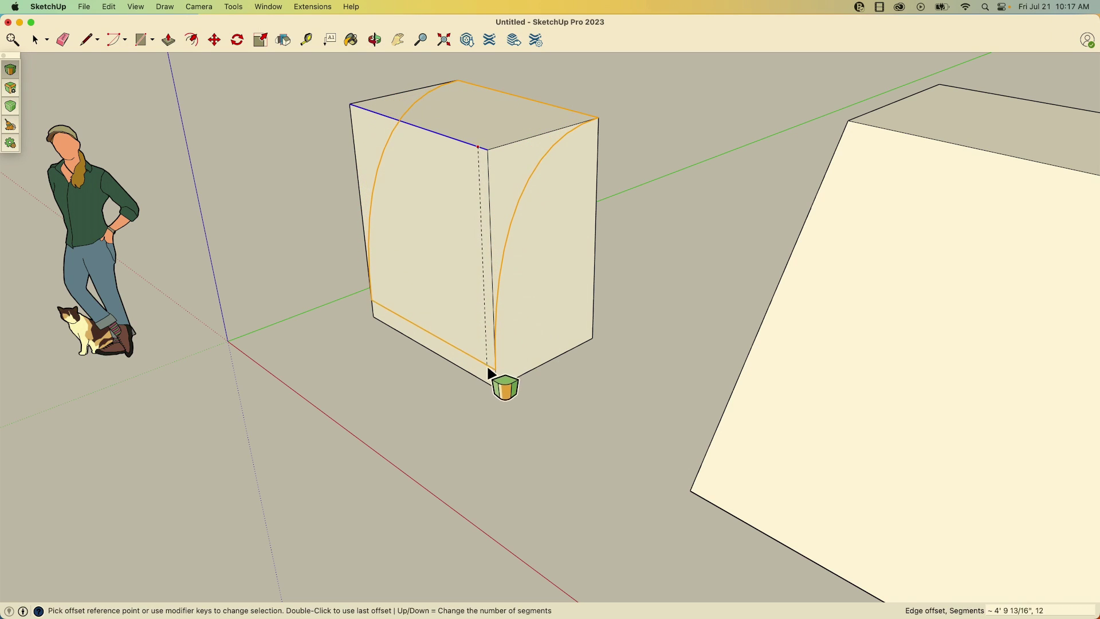
{"action": "left_click", "coordinate": [494, 401]}
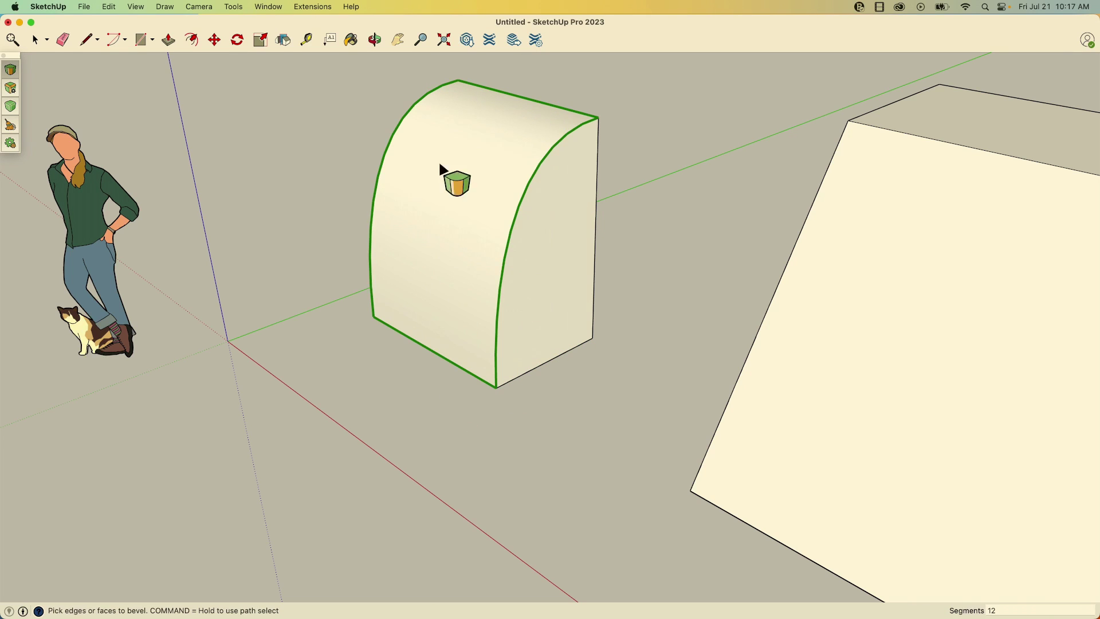
Try to bevel the edges of the box's arched side face, and undo back to the square-edged box.
{"action": "middle_click_drag", "start_coordinate": [289, 287], "coordinate": [195, 258]}
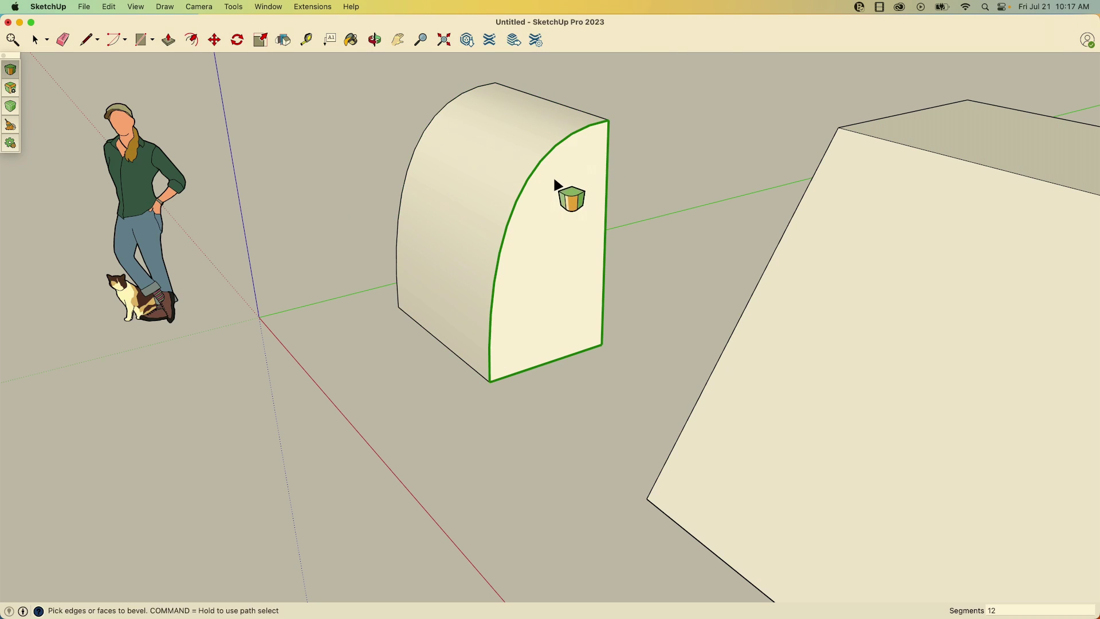
{"action": "middle_click_drag", "start_coordinate": [328, 236], "coordinate": [401, 227]}
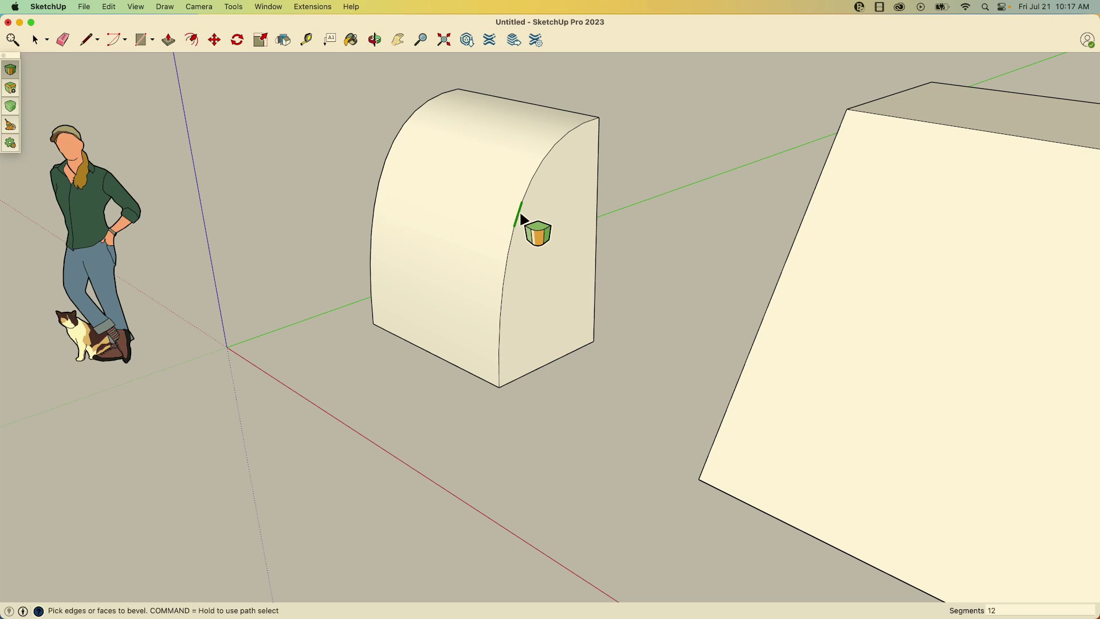
{"action": "left_click", "coordinate": [550, 233]}
{"action": "middle_click_drag", "start_coordinate": [550, 233], "coordinate": [547, 399]}
{"action": "key", "text": "super+z"}
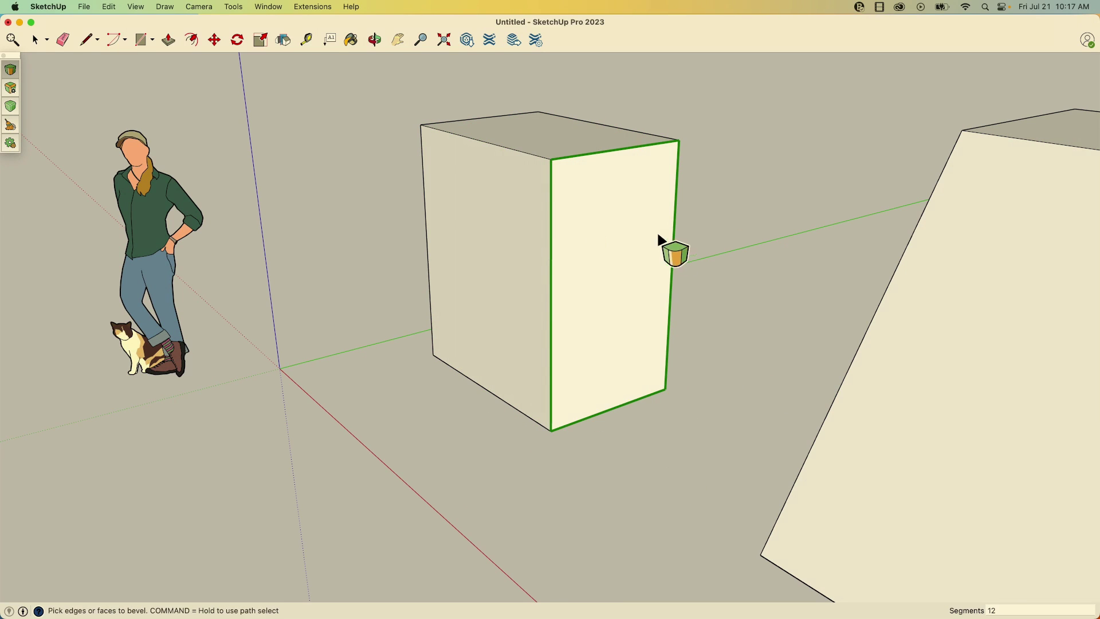
Select the small box's right side face and bevel all its edges with 12 segments and a small offset.
{"action": "middle_click_drag", "start_coordinate": [430, 295], "coordinate": [560, 315]}
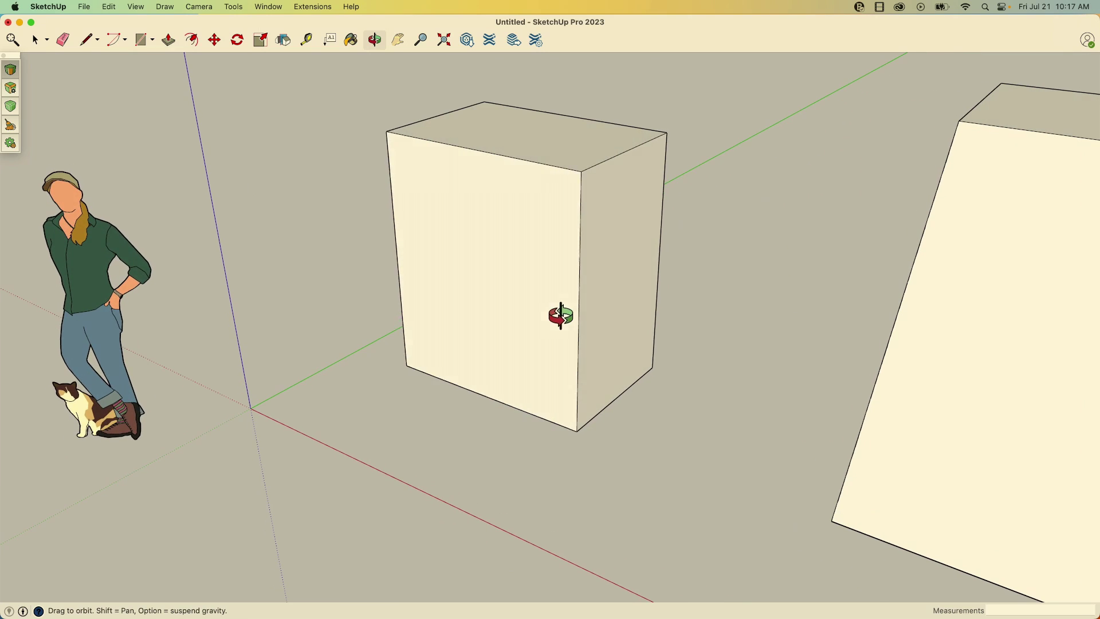
{"action": "key", "text": "space"}
{"action": "left_click_drag", "start_coordinate": [337, 80], "coordinate": [748, 546]}
{"action": "left_click", "coordinate": [604, 258]}
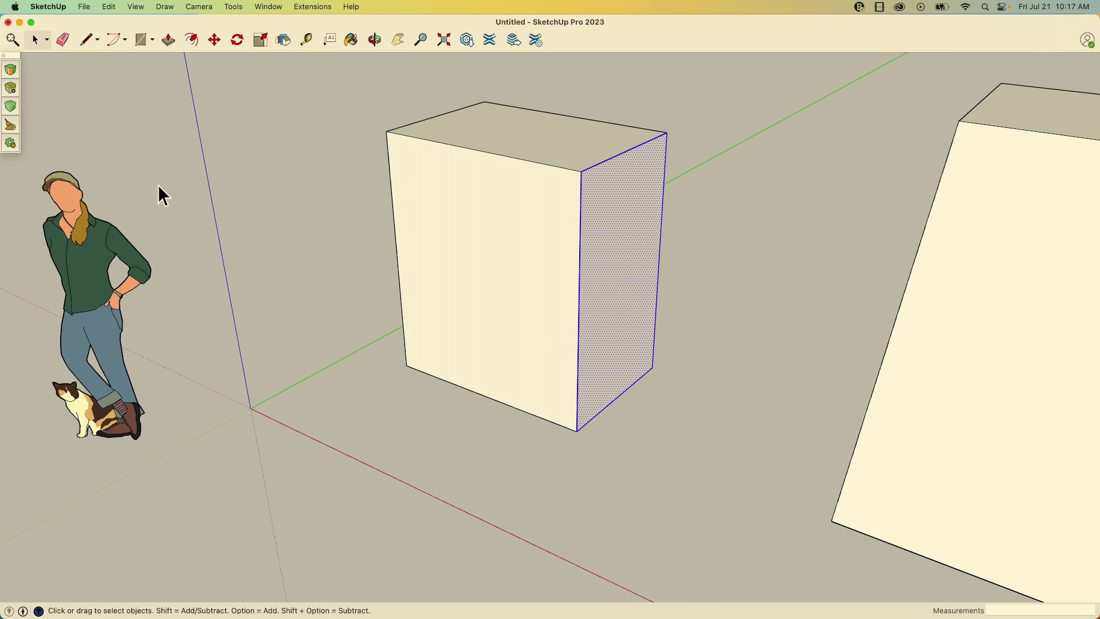
{"action": "left_click", "coordinate": [590, 291]}
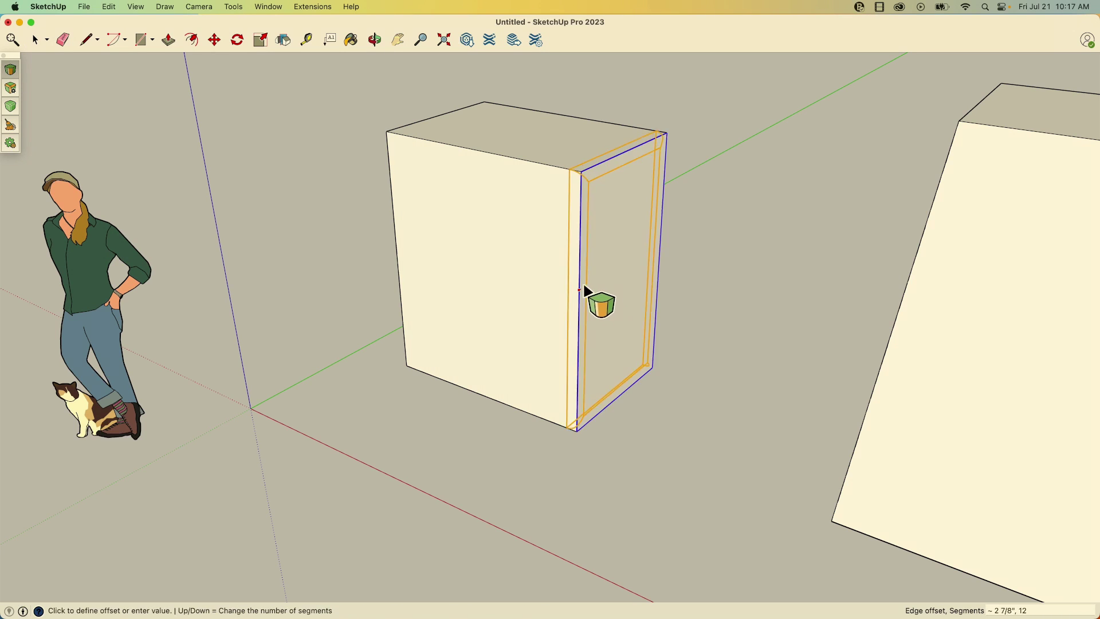
{"action": "left_click", "coordinate": [615, 319]}
Bevel all edges of the box's opposite side face with 12 segments, reusing the last offset.
{"action": "middle_click_drag", "start_coordinate": [231, 287], "coordinate": [621, 327]}
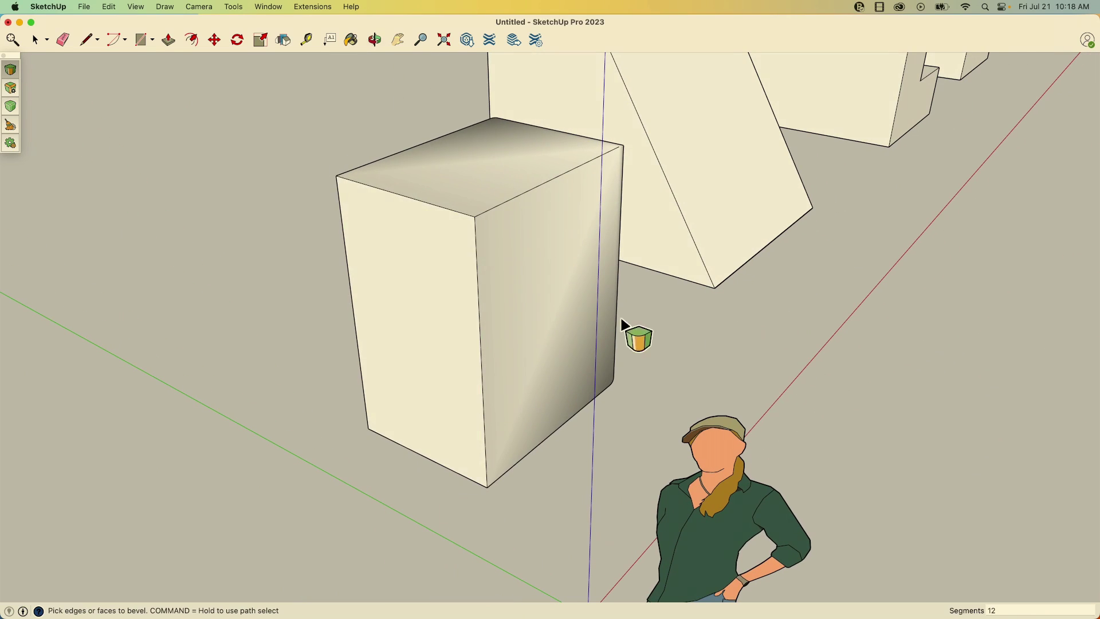
{"action": "left_click", "coordinate": [452, 311]}
{"action": "double_click", "coordinate": [452, 311]}
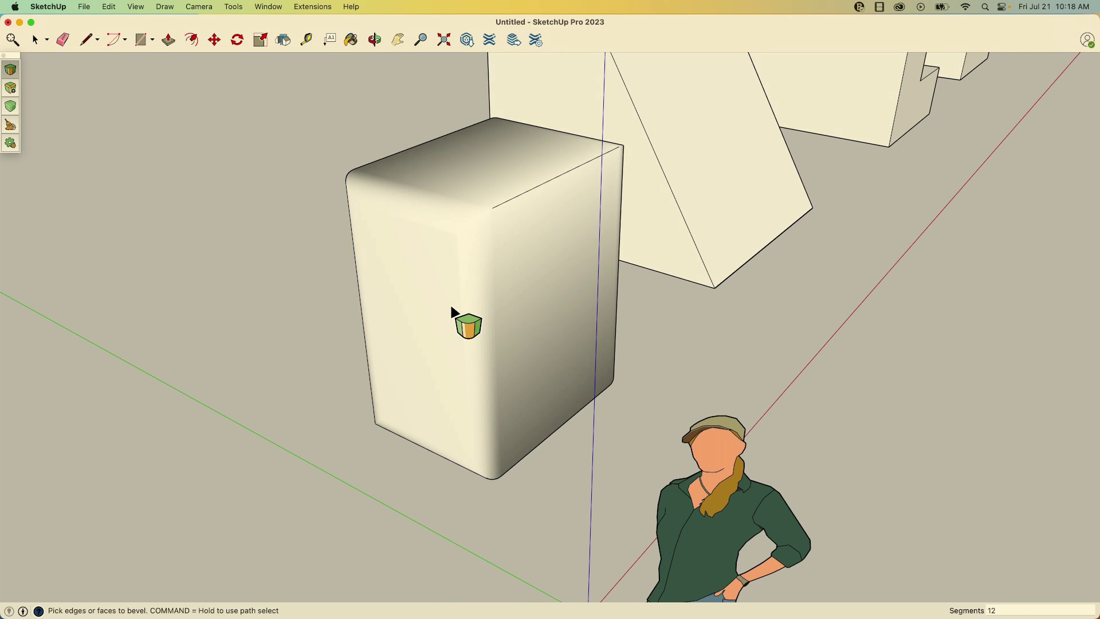
{"action": "middle_click_drag", "start_coordinate": [668, 373], "coordinate": [320, 298]}
{"action": "middle_click_drag", "start_coordinate": [798, 277], "coordinate": [624, 278]}
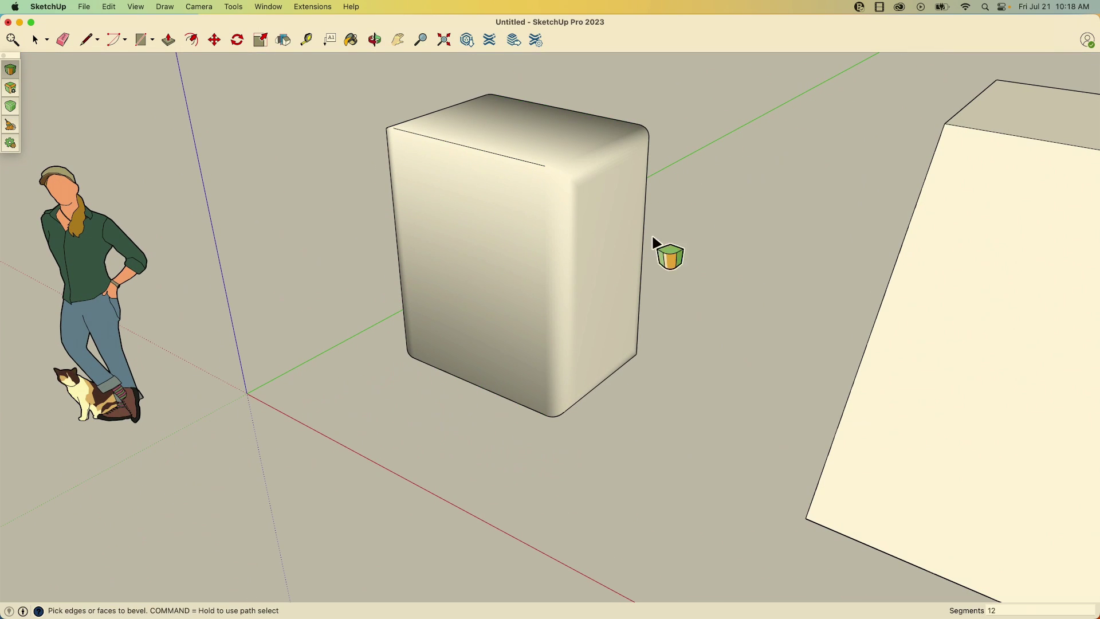
Bevel the bottom edge of the wedge block's sloped front face with 12 segments and a large offset.
{"action": "scroll", "coordinate": [281, 221], "scroll_direction": "down", "scroll_amount": 5}
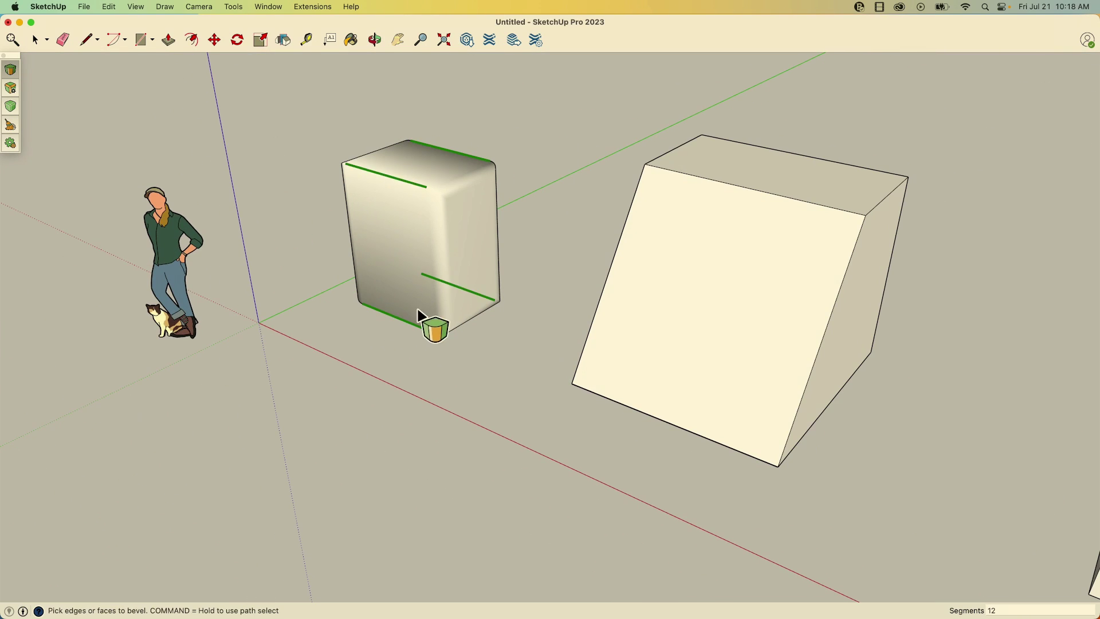
{"action": "middle_click_drag", "start_coordinate": [922, 494], "coordinate": [757, 166]}
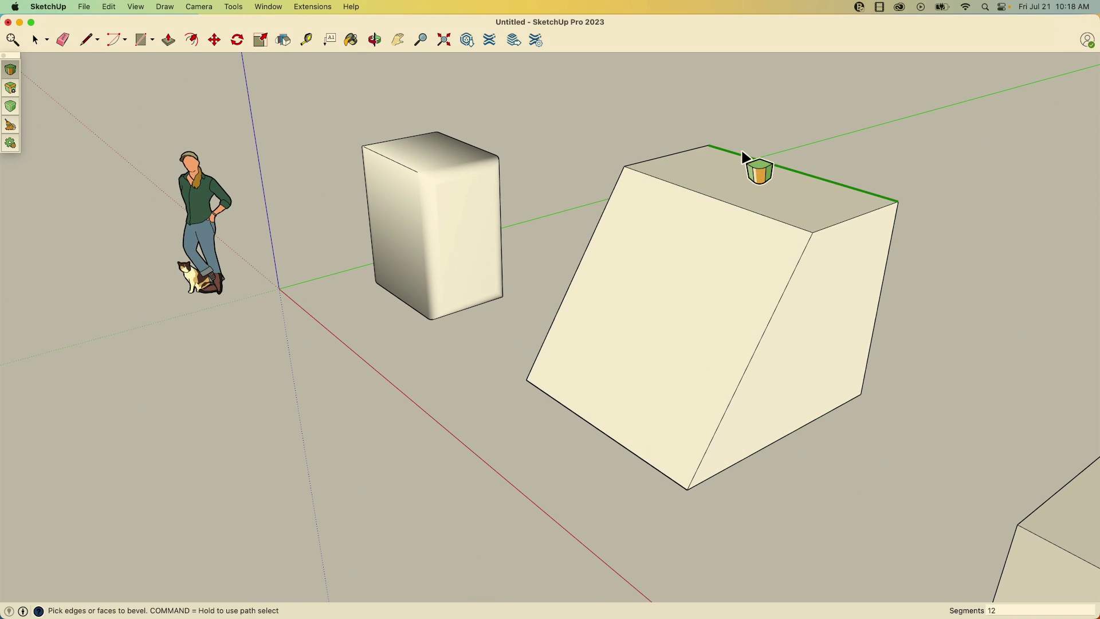
{"action": "left_click", "coordinate": [681, 488]}
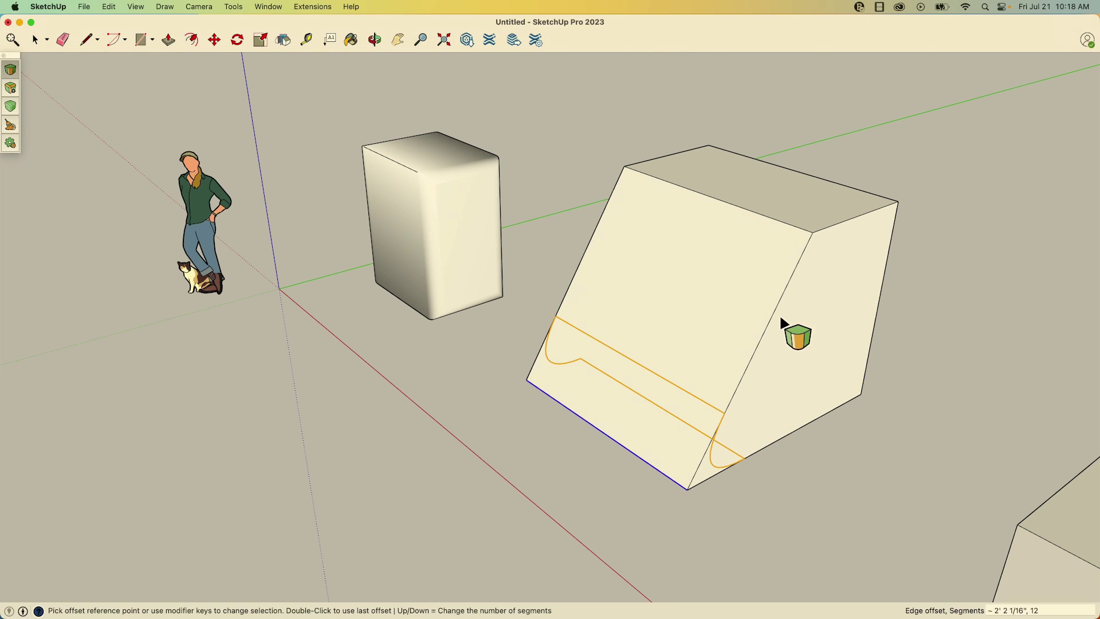
{"action": "left_click", "coordinate": [765, 347]}
Bevel the wedge block's front top edge with a large offset and its rear top edge with a small one, using 12 segments.
{"action": "middle_click_drag", "start_coordinate": [858, 454], "coordinate": [643, 226]}
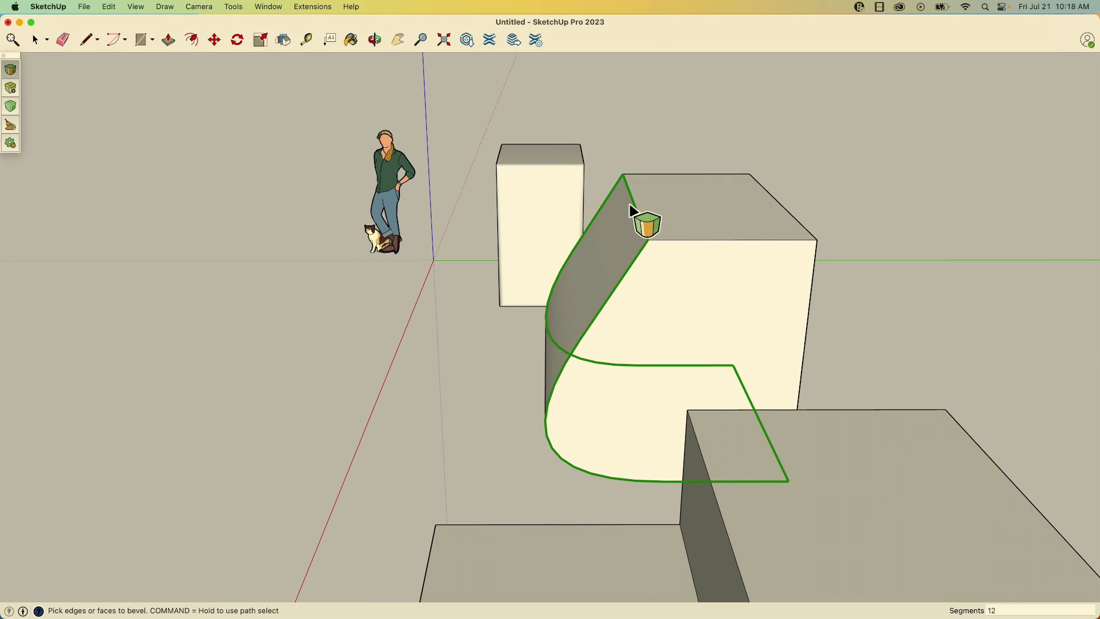
{"action": "left_click", "coordinate": [636, 210]}
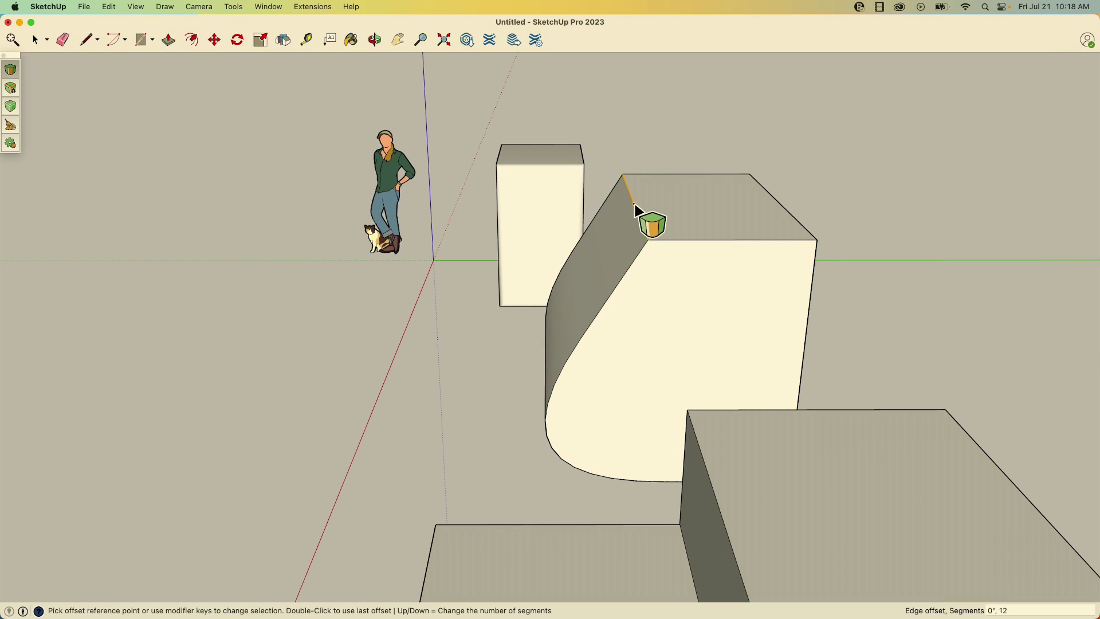
{"action": "left_click", "coordinate": [624, 303]}
{"action": "left_click", "coordinate": [800, 225]}
{"action": "left_click", "coordinate": [754, 289]}
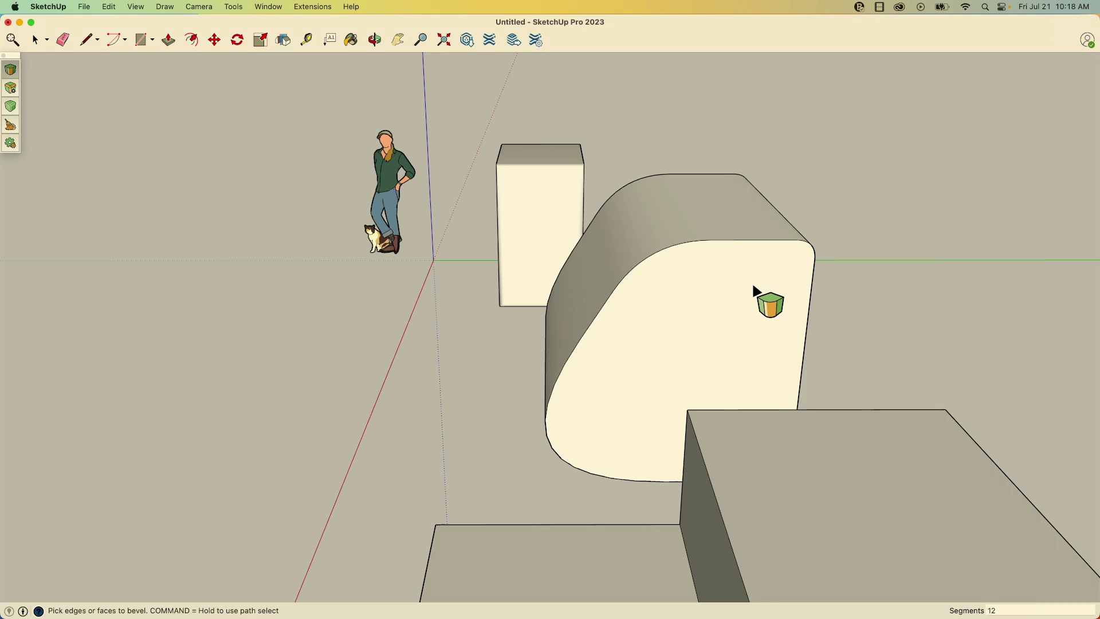
Bevel the bottom edge of the wedge block's rear face with 12 segments.
{"action": "middle_click_drag", "start_coordinate": [883, 296], "coordinate": [677, 510]}
{"action": "left_click", "coordinate": [652, 490]}
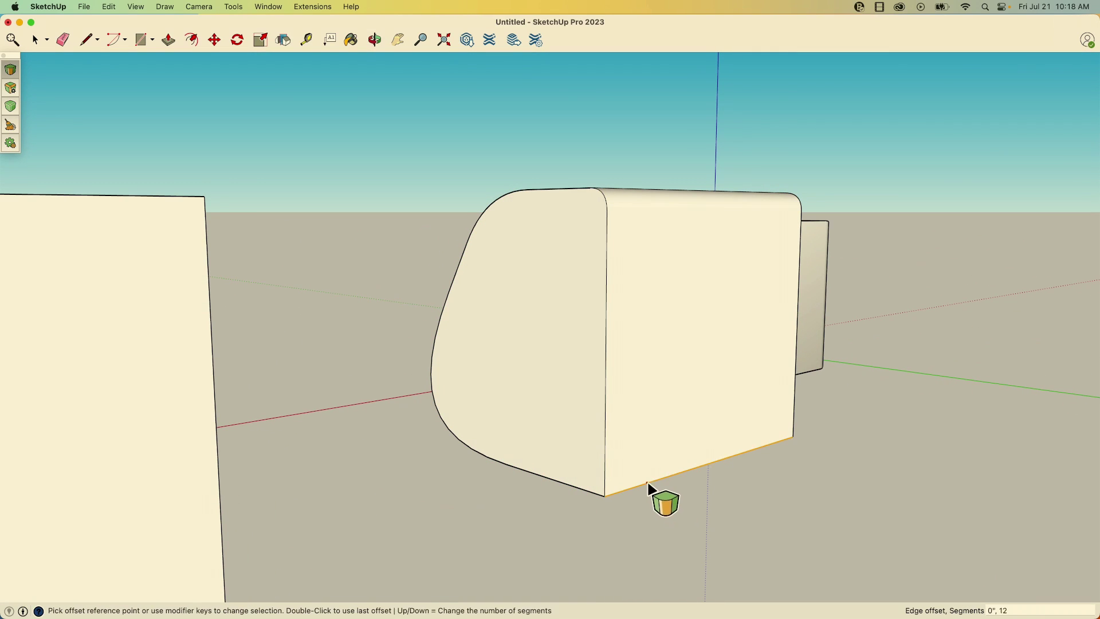
{"action": "left_click", "coordinate": [613, 442]}
{"action": "middle_click_drag", "start_coordinate": [353, 204], "coordinate": [685, 406]}
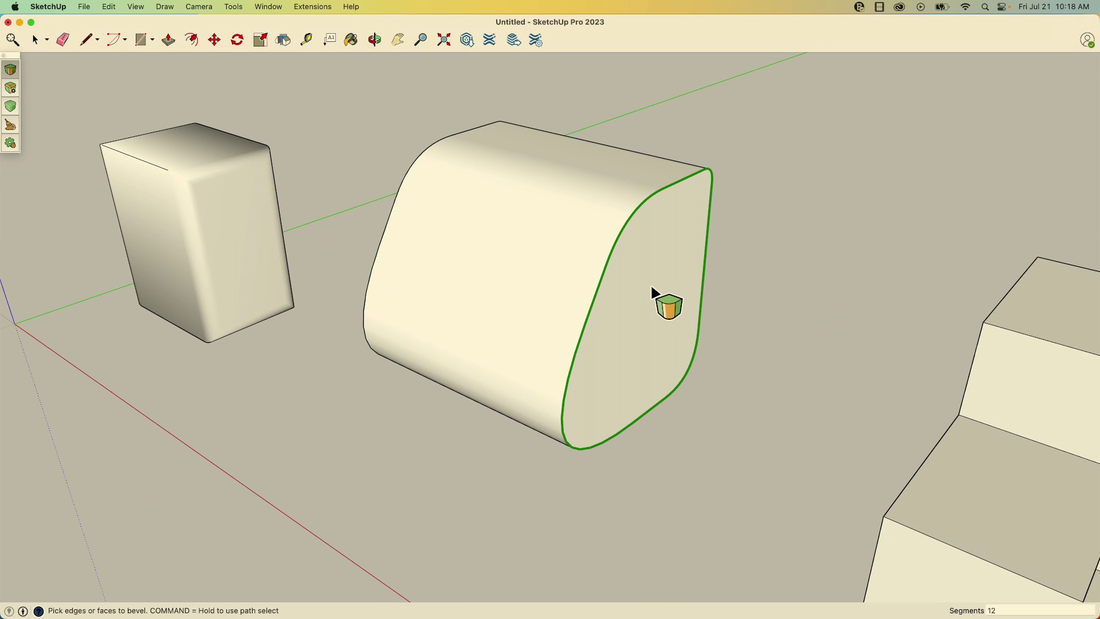
Try a 12-segment bevel on the inside edge where the stepped block's upper ledge meets its back wall, and undo it.
{"action": "scroll", "coordinate": [622, 303], "scroll_direction": "down", "scroll_amount": 3}
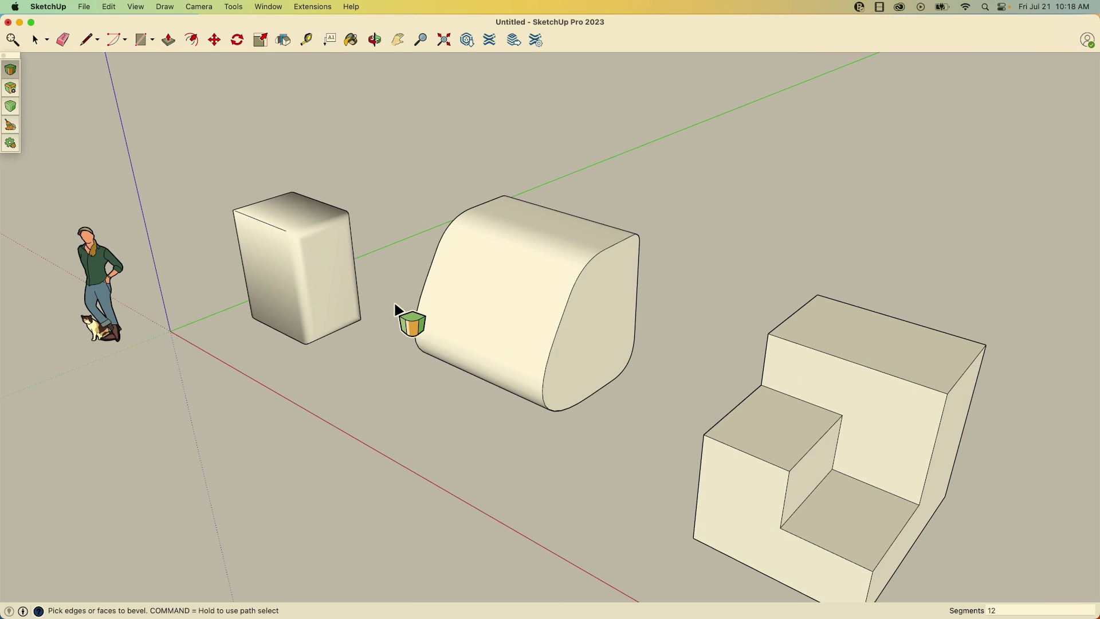
{"action": "middle_click_drag", "start_coordinate": [974, 552], "coordinate": [221, 295]}
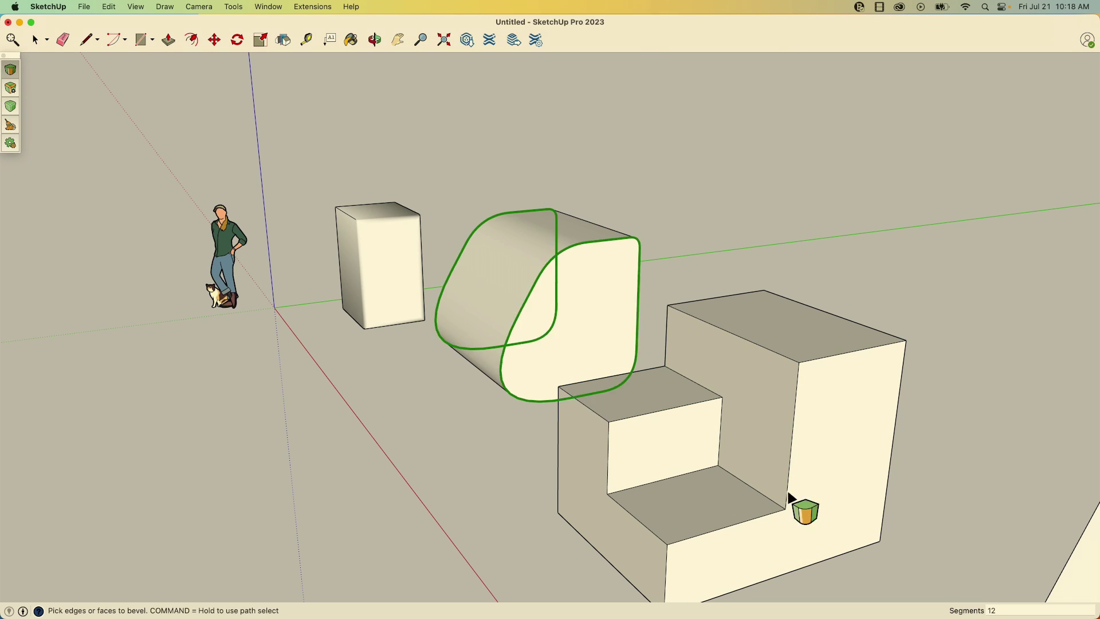
{"action": "scroll", "coordinate": [741, 430], "scroll_direction": "up", "scroll_amount": 8}
{"action": "middle_click_drag", "start_coordinate": [712, 405], "coordinate": [737, 405]}
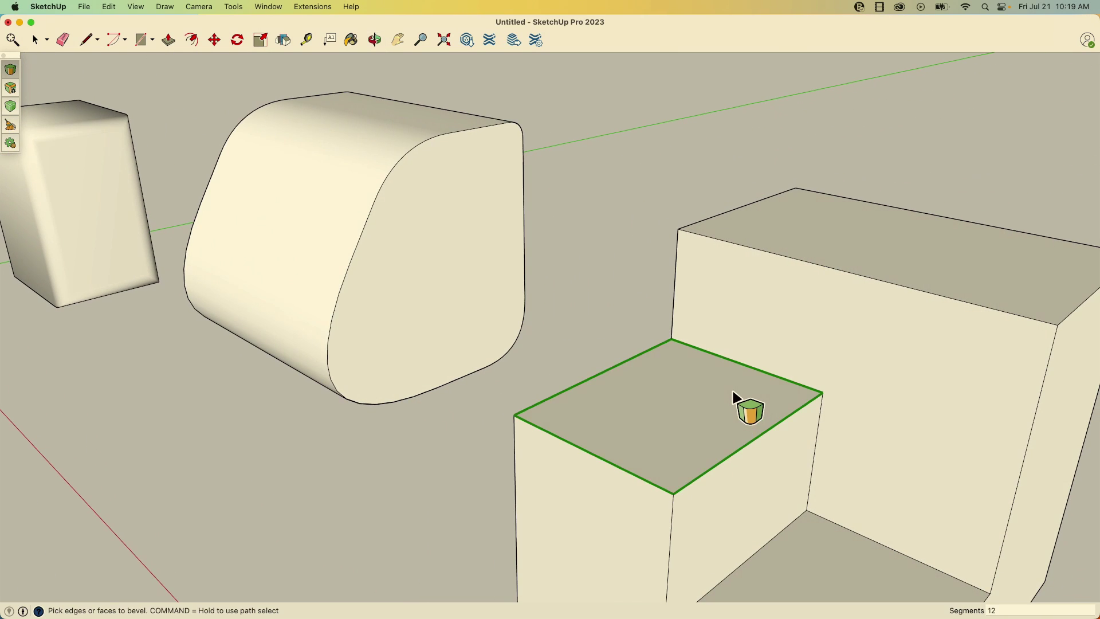
{"action": "left_click", "coordinate": [715, 356]}
{"action": "left_click", "coordinate": [697, 385]}
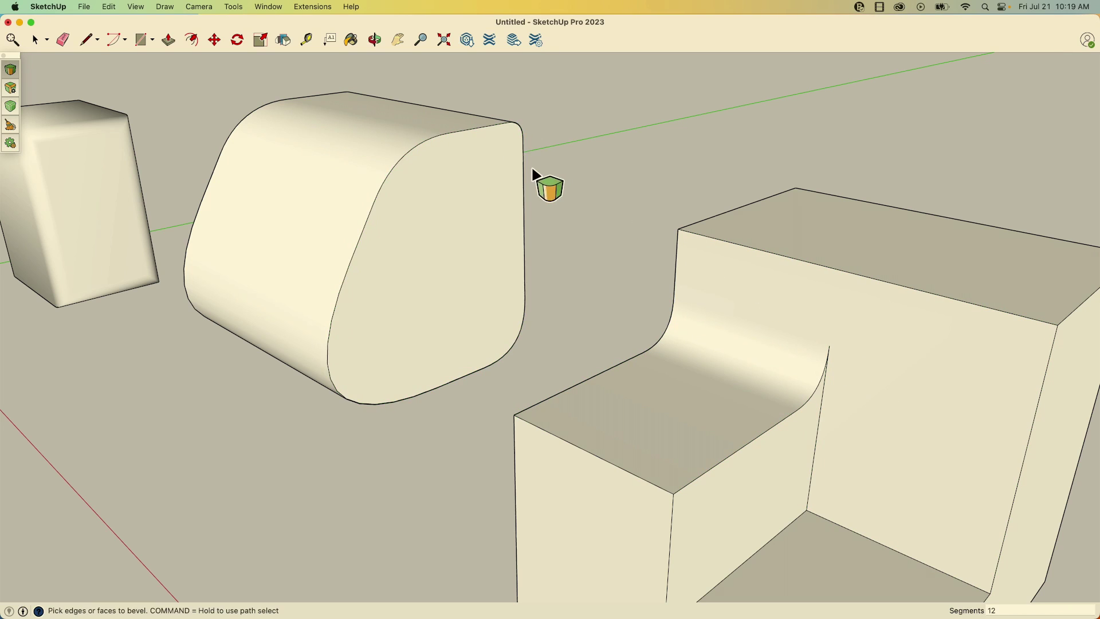
{"action": "scroll", "coordinate": [585, 332], "scroll_direction": "down", "scroll_amount": 2}
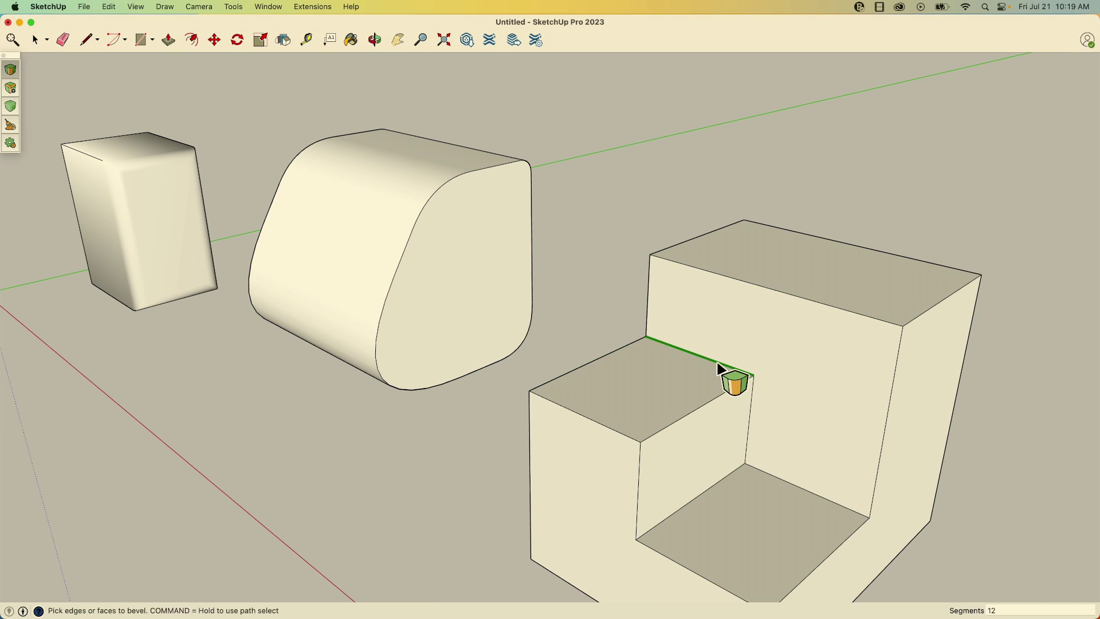
Bevel the stepped block's four connected inside edges together with 12 segments, view the result, and undo the bevel.
{"action": "key", "text": "space"}
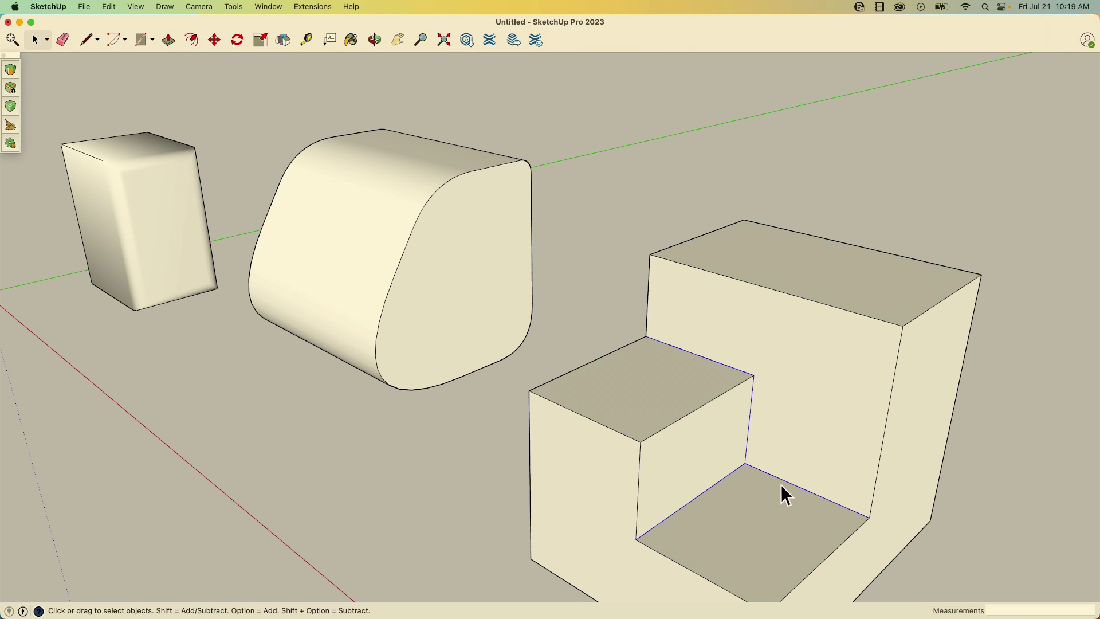
{"action": "left_click", "coordinate": [10, 72]}
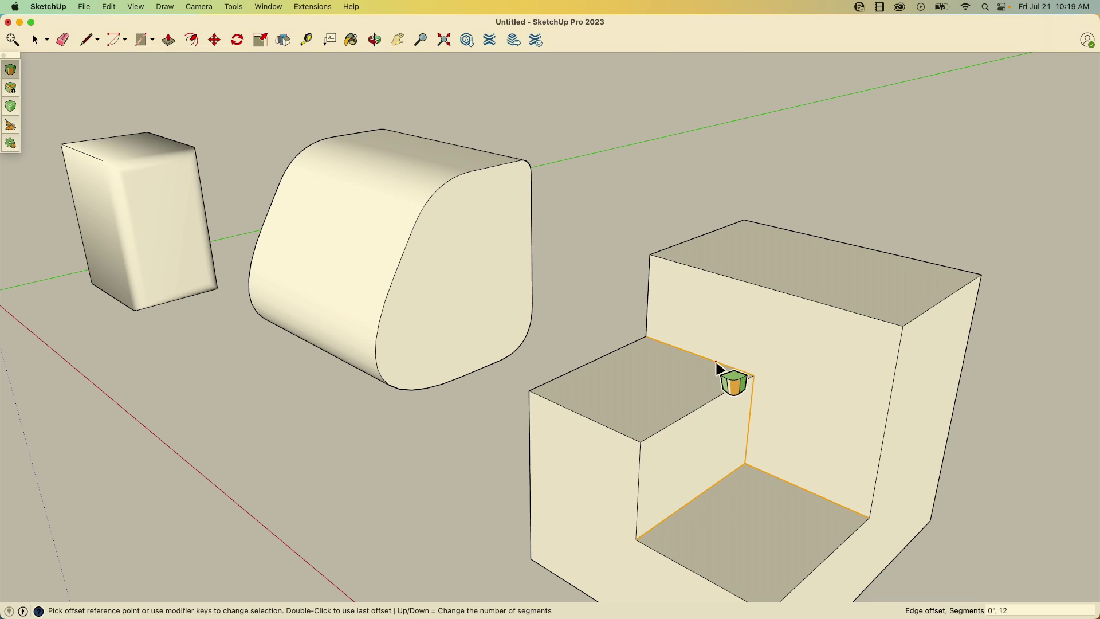
{"action": "left_click", "coordinate": [717, 388]}
{"action": "middle_click_drag", "start_coordinate": [936, 579], "coordinate": [836, 470]}
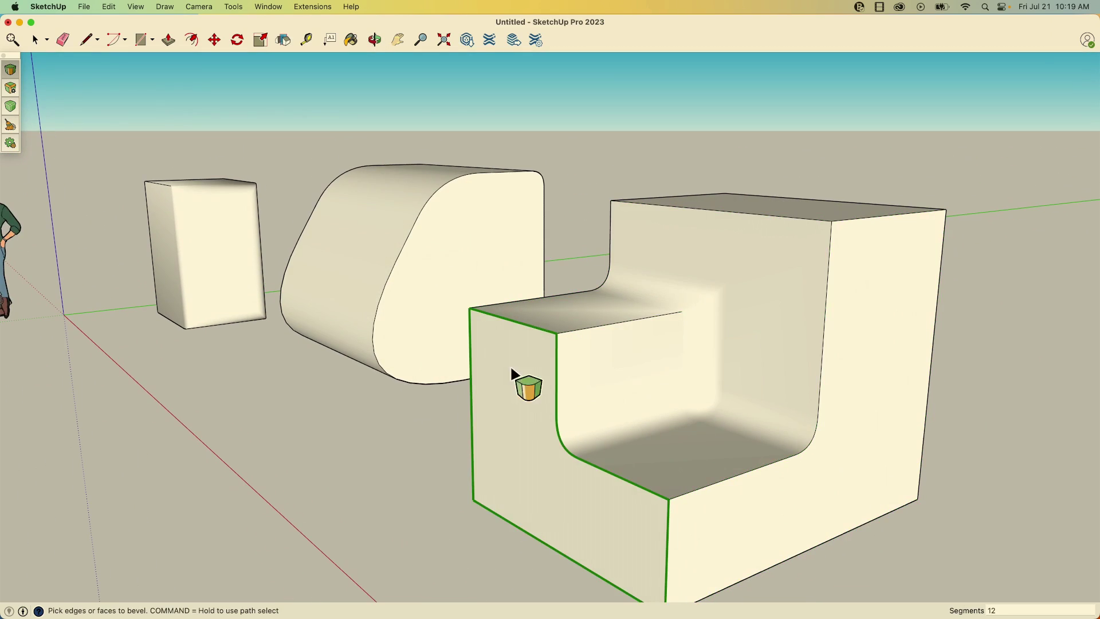
{"action": "scroll", "coordinate": [511, 372], "scroll_direction": "down", "scroll_amount": 4}
{"action": "middle_click_drag", "start_coordinate": [516, 372], "coordinate": [541, 337]}
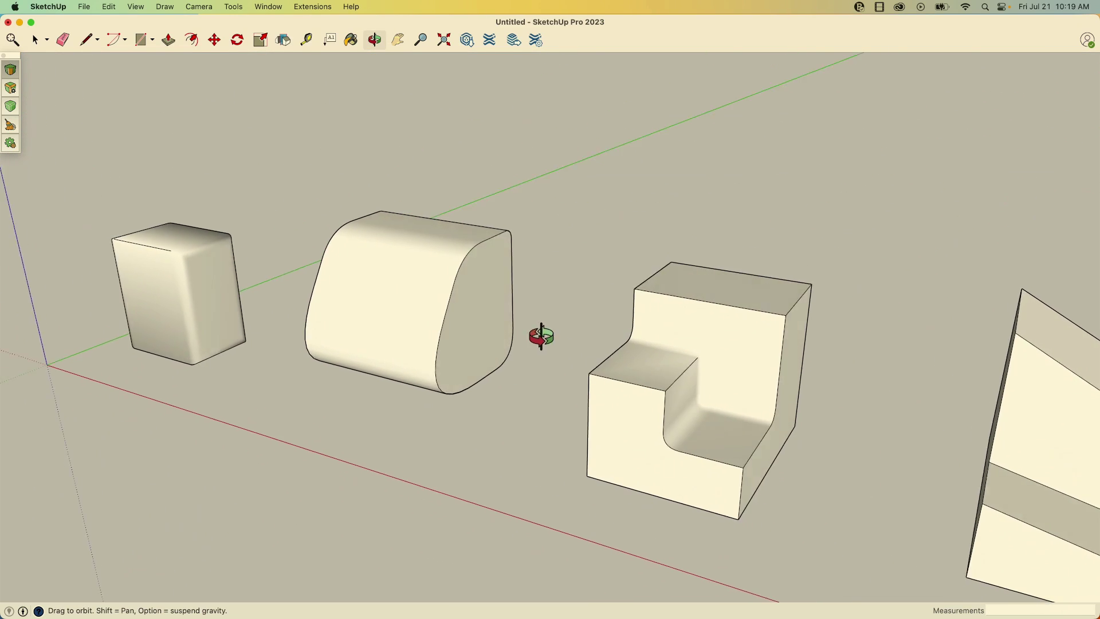
{"action": "scroll", "coordinate": [491, 348], "scroll_direction": "down", "scroll_amount": 5}
{"action": "middle_click_drag", "start_coordinate": [1006, 510], "coordinate": [992, 479]}
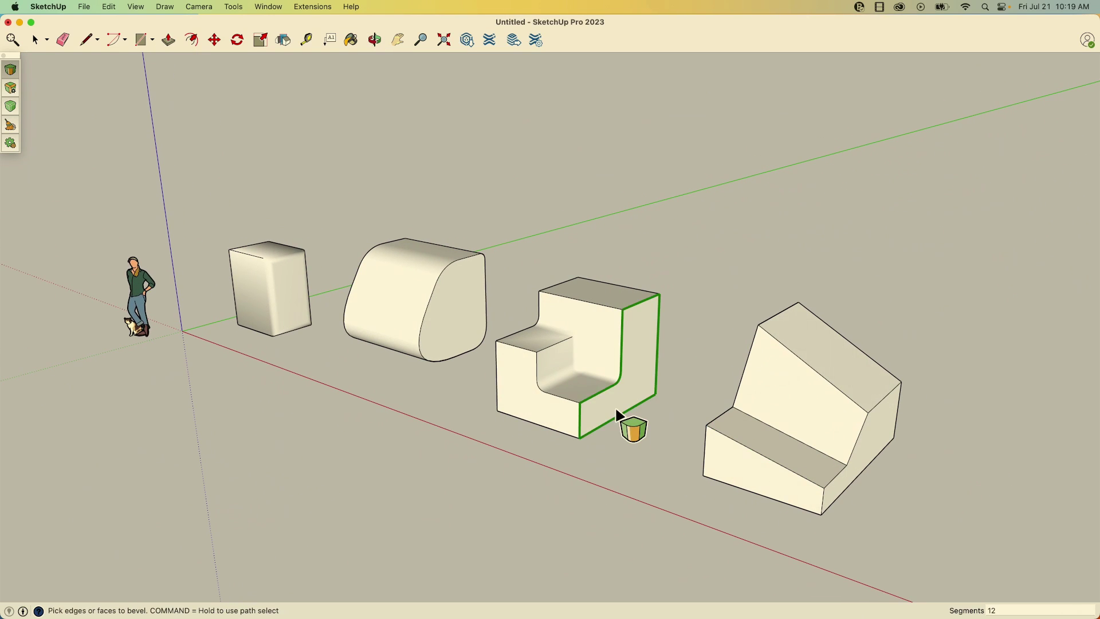
{"action": "key", "text": "super+z"}
Select the whole stepped block and make it a group.
{"action": "key", "text": "space"}
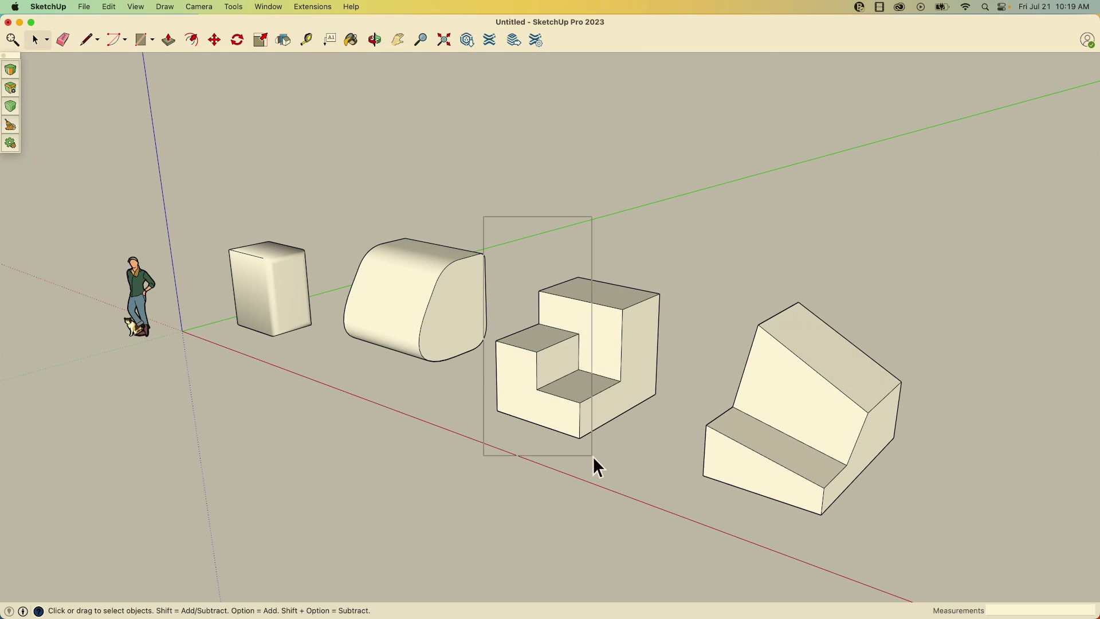
{"action": "left_click_drag", "start_coordinate": [687, 462], "coordinate": [687, 461]}
{"action": "middle_click_drag", "start_coordinate": [687, 462], "coordinate": [516, 344]}
{"action": "left_click_drag", "start_coordinate": [483, 210], "coordinate": [706, 526]}
{"action": "right_click", "coordinate": [607, 406]}
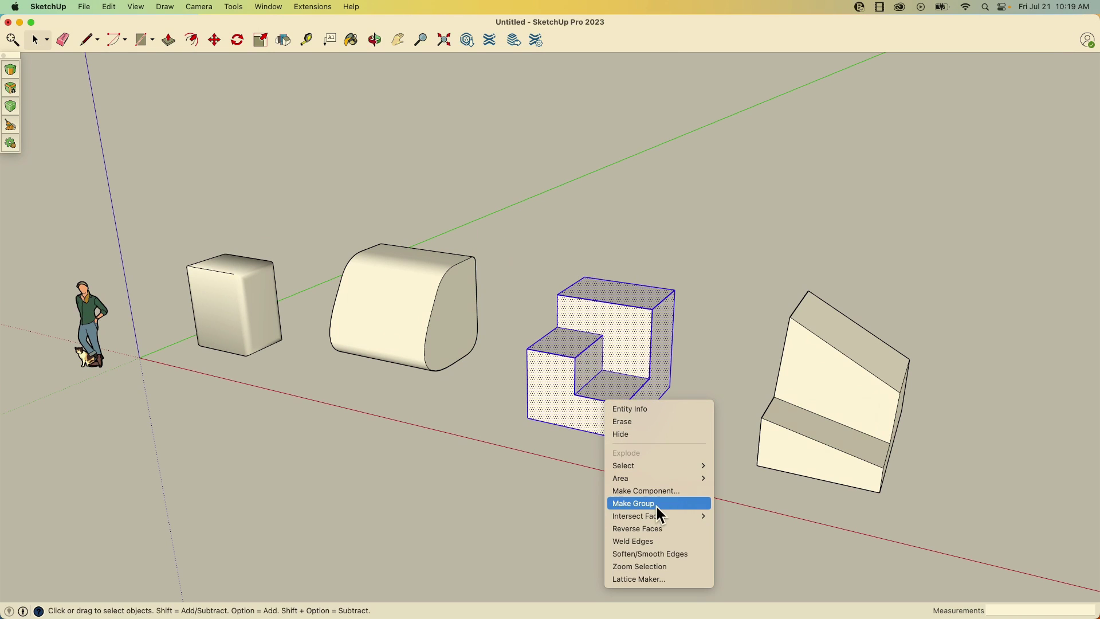
{"action": "left_click", "coordinate": [634, 504]}
Apply Live Bevel to the stepped block group with 4 segments and inspect the beveled corners.
{"action": "scroll", "coordinate": [644, 373], "scroll_direction": "up", "scroll_amount": 5}
{"action": "middle_click_drag", "start_coordinate": [644, 376], "coordinate": [573, 378]}
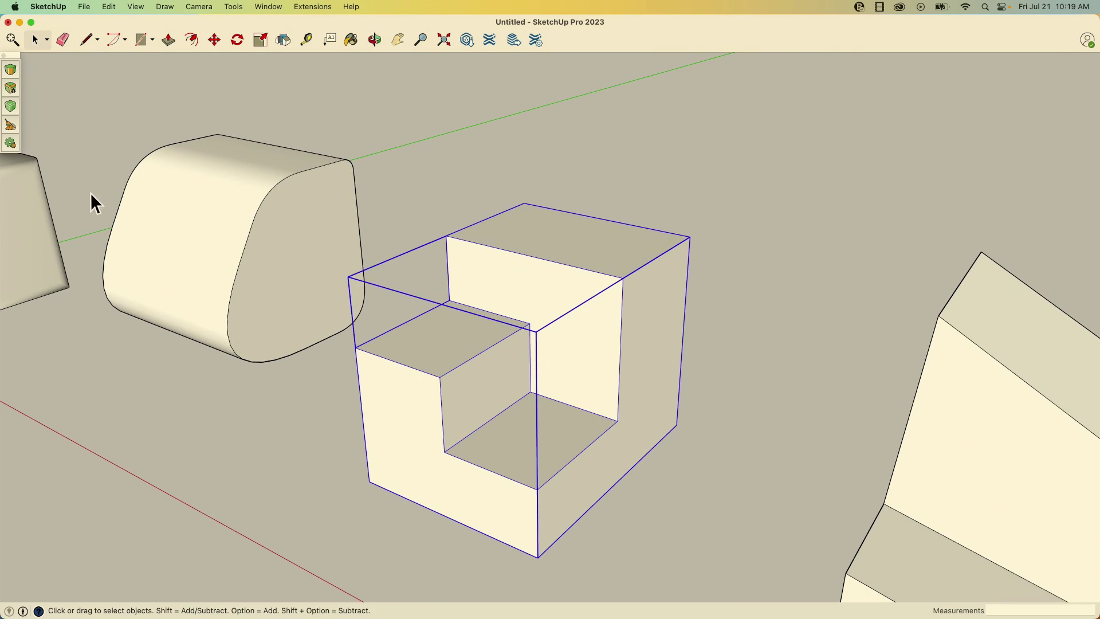
{"action": "left_click", "coordinate": [10, 90]}
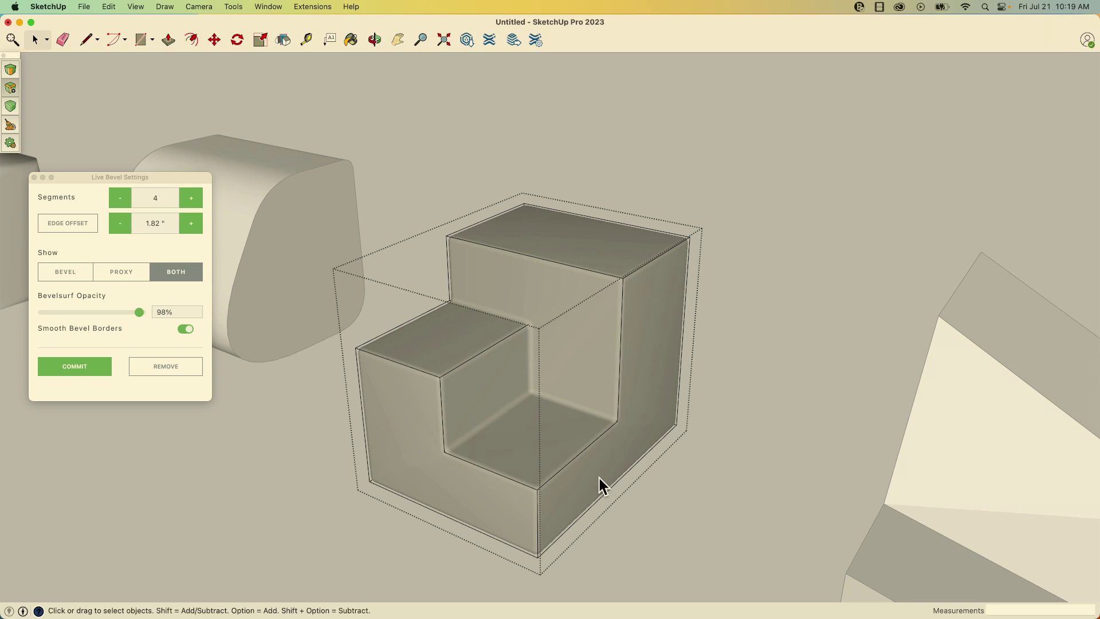
{"action": "scroll", "coordinate": [584, 480], "scroll_direction": "up", "scroll_amount": 5}
{"action": "middle_click_drag", "start_coordinate": [569, 484], "coordinate": [636, 487]}
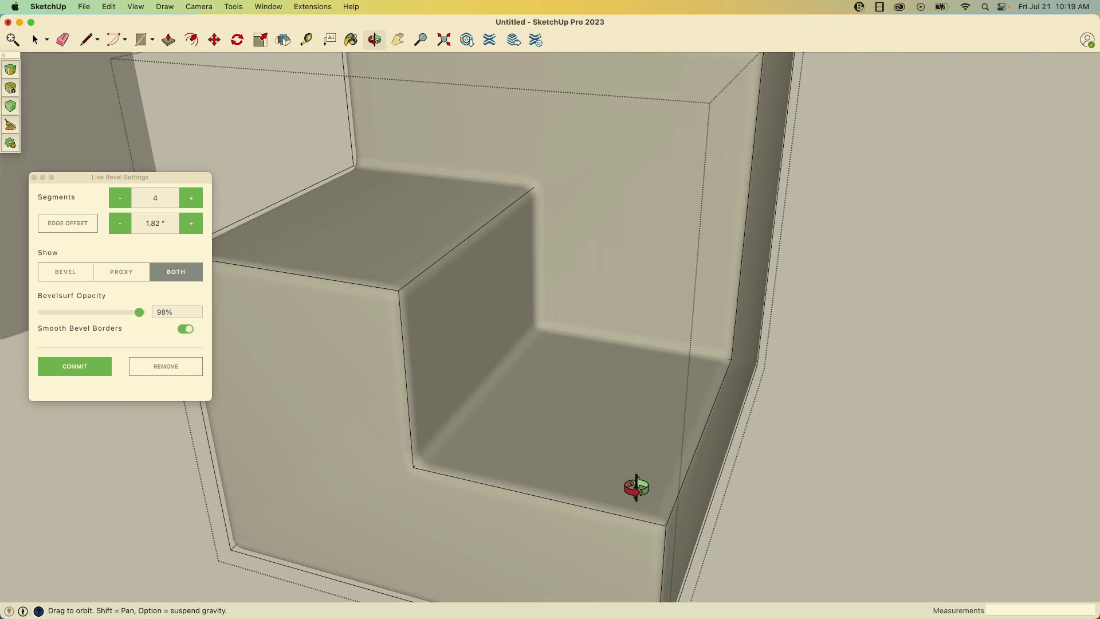
{"action": "scroll", "coordinate": [630, 476], "scroll_direction": "down", "scroll_amount": 3}
{"action": "scroll", "coordinate": [483, 326], "scroll_direction": "down", "scroll_amount": 3}
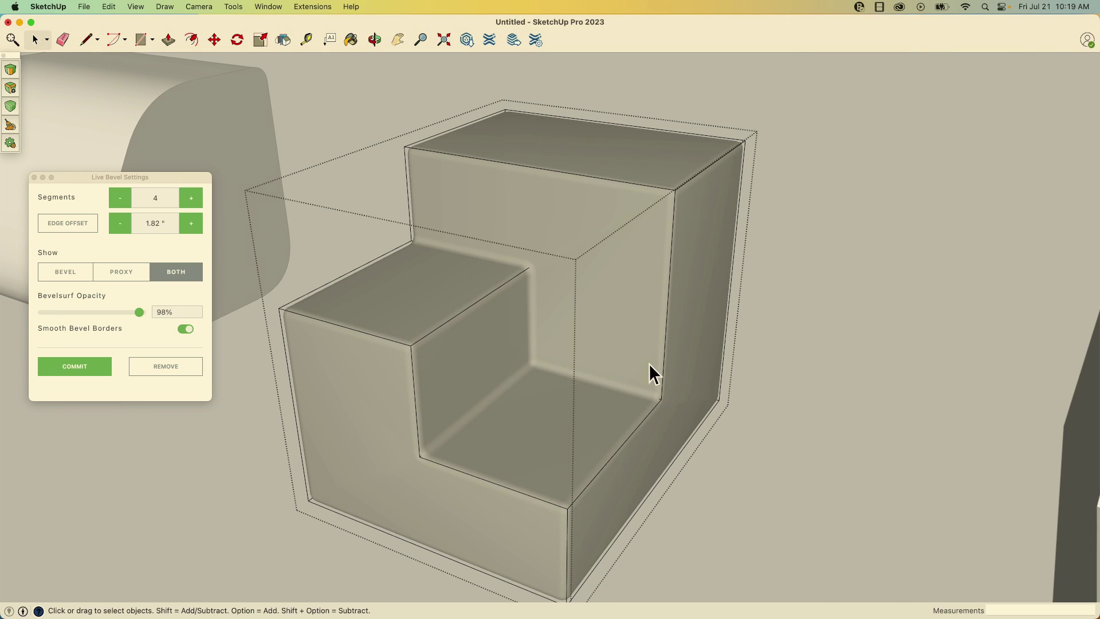
Increase the live bevel's edge offset to 5.85".
{"action": "left_click", "coordinate": [192, 224]}
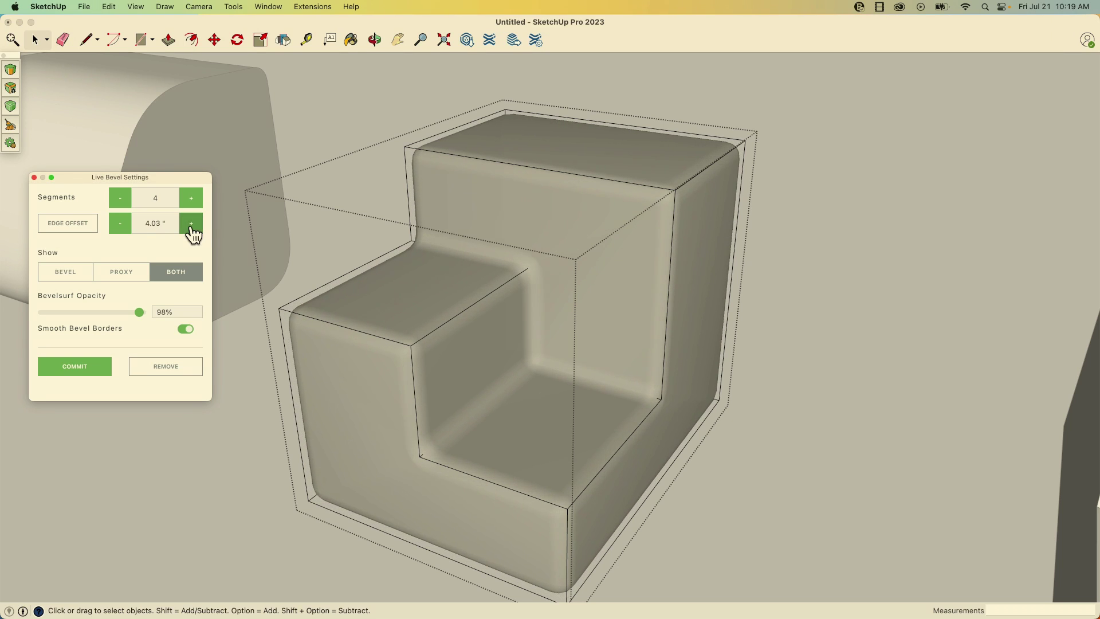
{"action": "left_click", "coordinate": [191, 224]}
{"action": "left_click", "coordinate": [192, 226]}
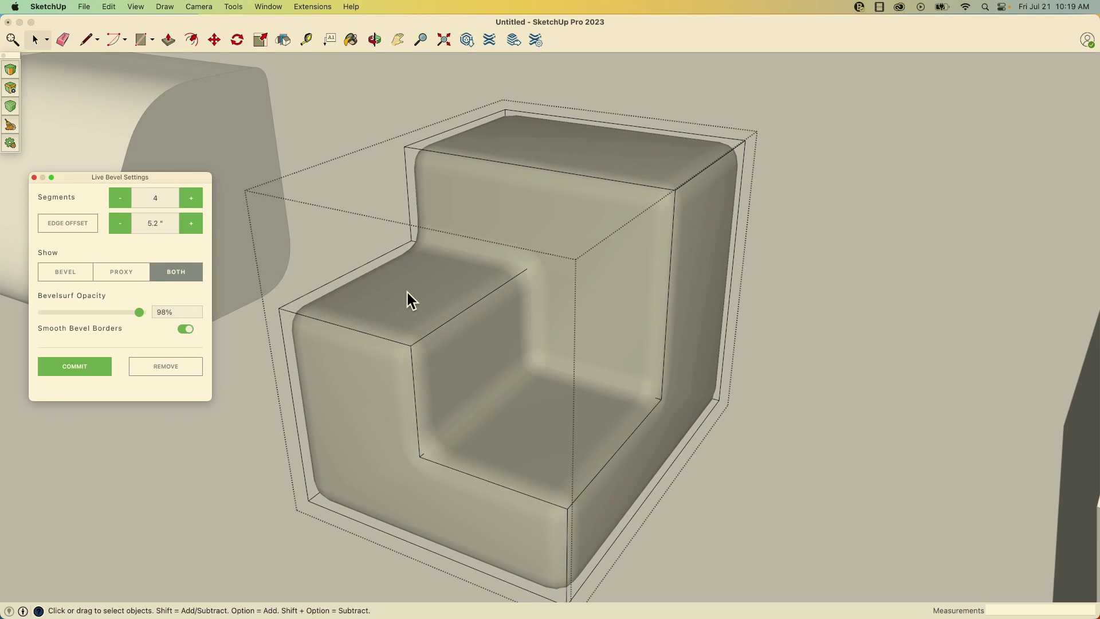
{"action": "left_click", "coordinate": [273, 306]}
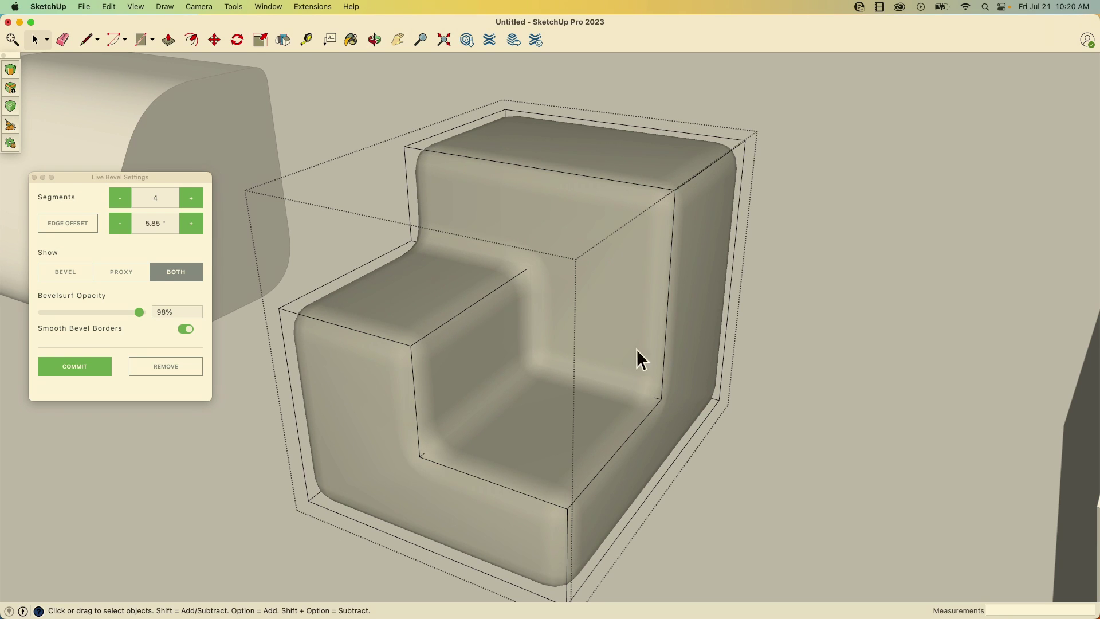
Push/Pull the block's end face outward about 2' 7 13/16" and its back wall face forward about 1' 7".
{"action": "middle_click_drag", "start_coordinate": [327, 460], "coordinate": [334, 421]}
{"action": "key", "text": "p"}
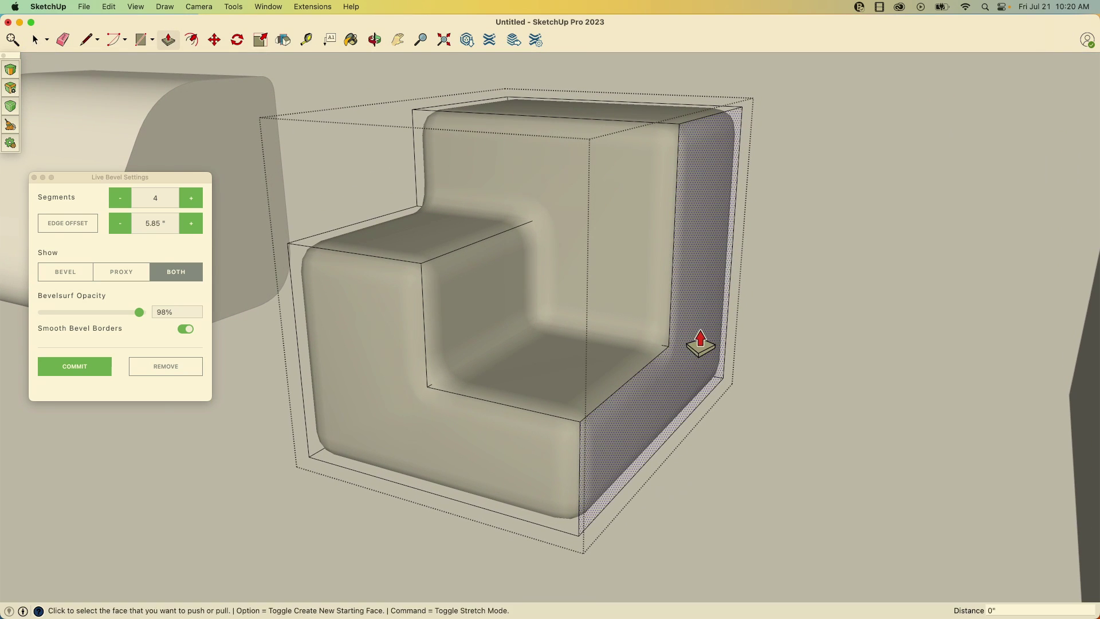
{"action": "left_click", "coordinate": [701, 345]}
{"action": "left_click", "coordinate": [820, 401]}
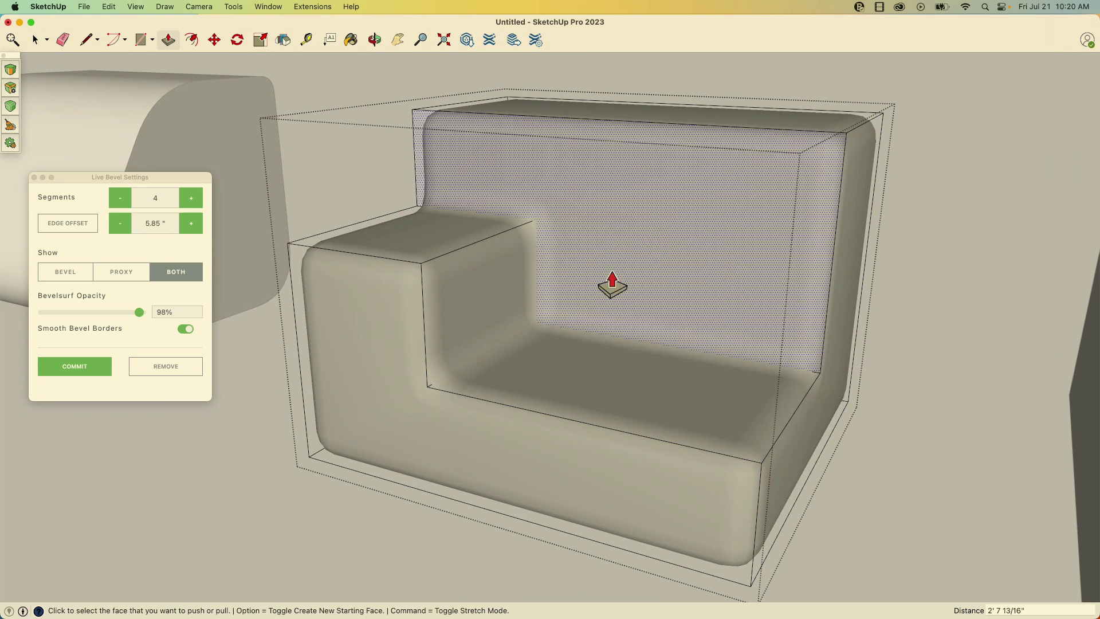
{"action": "left_click", "coordinate": [653, 287]}
{"action": "left_click", "coordinate": [594, 400]}
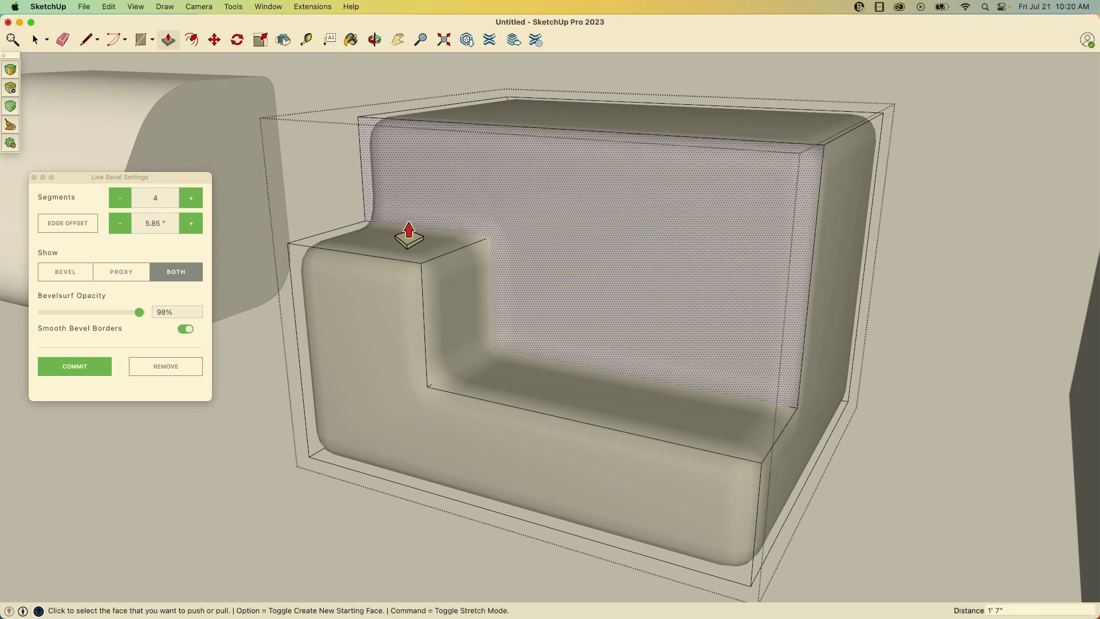
Push the raised ledge's top face down about 1' 7 13/16" and pull it back up to its former height.
{"action": "left_click", "coordinate": [394, 249]}
{"action": "left_click", "coordinate": [377, 351]}
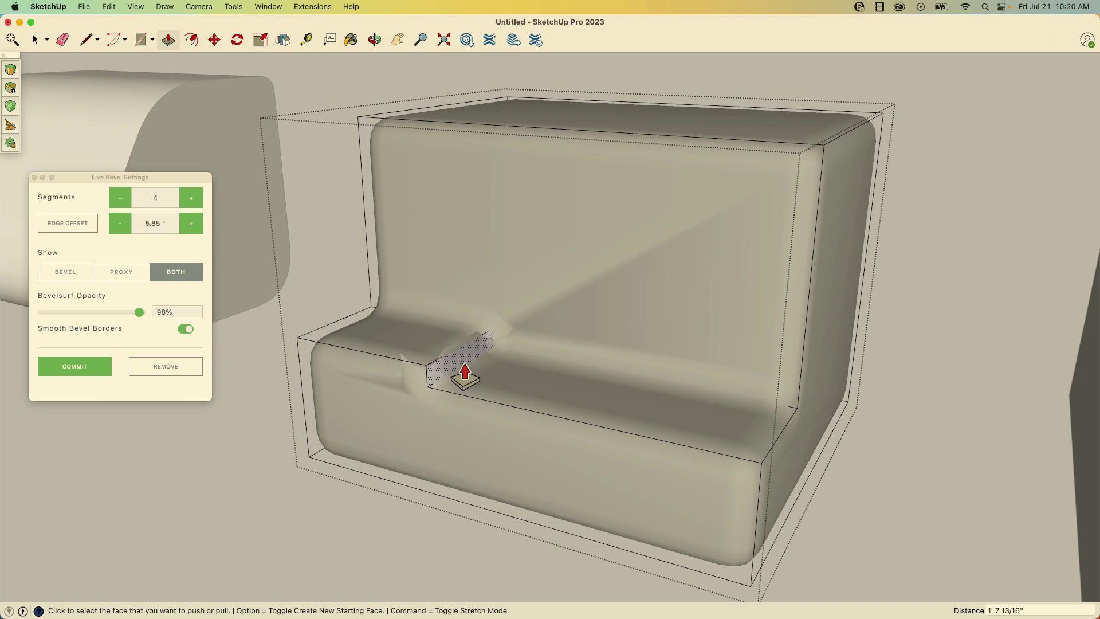
{"action": "left_click", "coordinate": [399, 350]}
{"action": "left_click", "coordinate": [388, 278]}
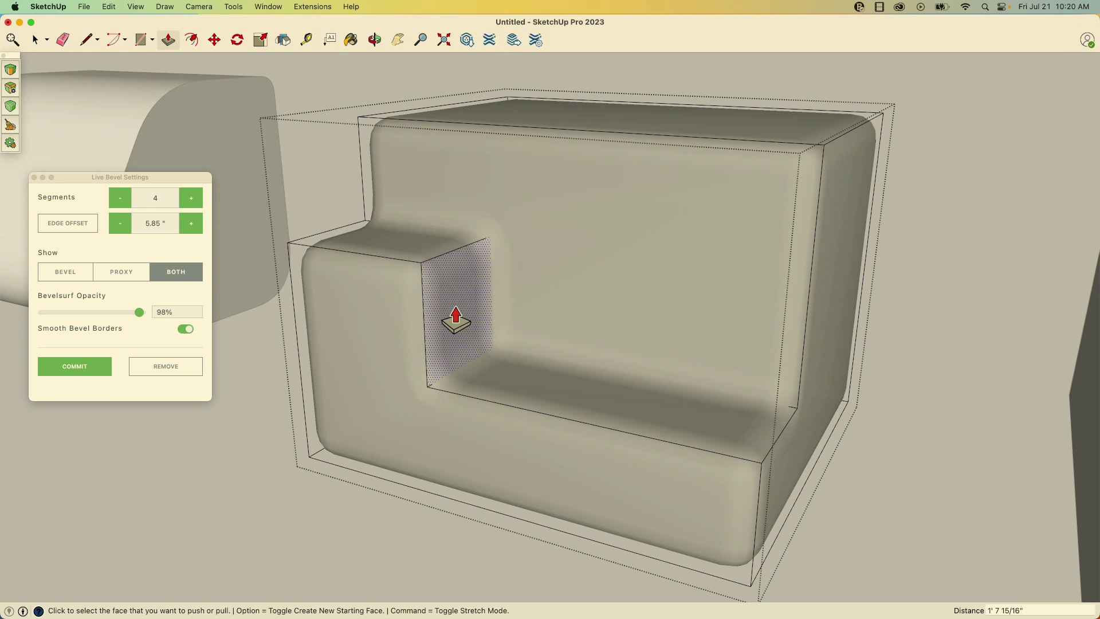
Pull the raised ledge's inner side face outward about 2' 2 3/8" over the lower step.
{"action": "left_click", "coordinate": [452, 316]}
{"action": "left_click", "coordinate": [577, 343]}
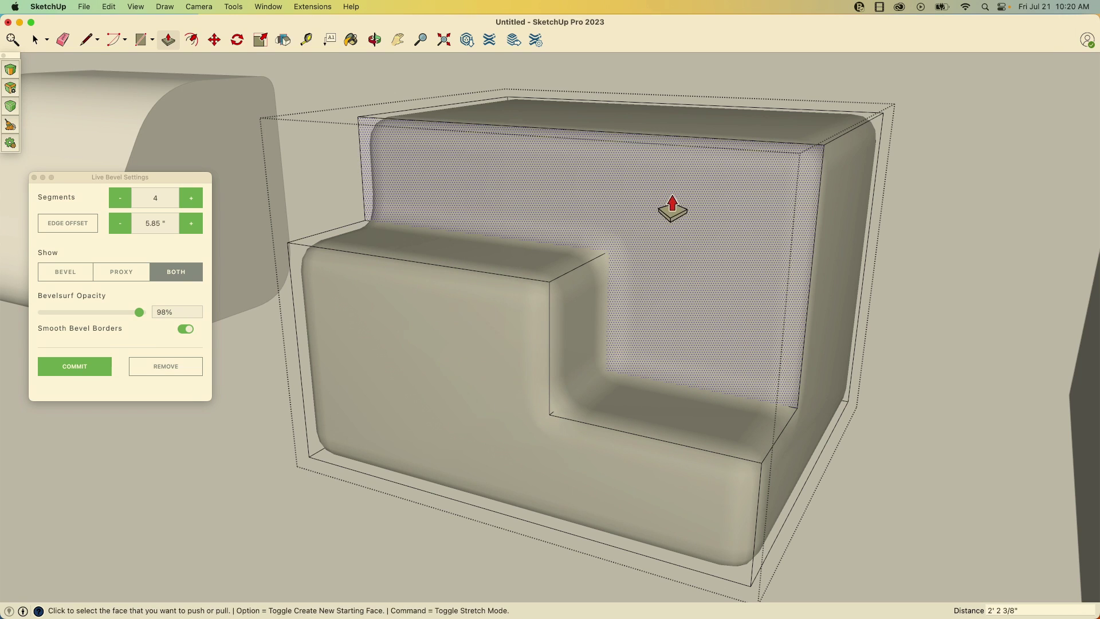
Draw a small rectangle on the block's tall back wall face and Push/Pull it outward about 1' 6 11/16".
{"action": "key", "text": "r"}
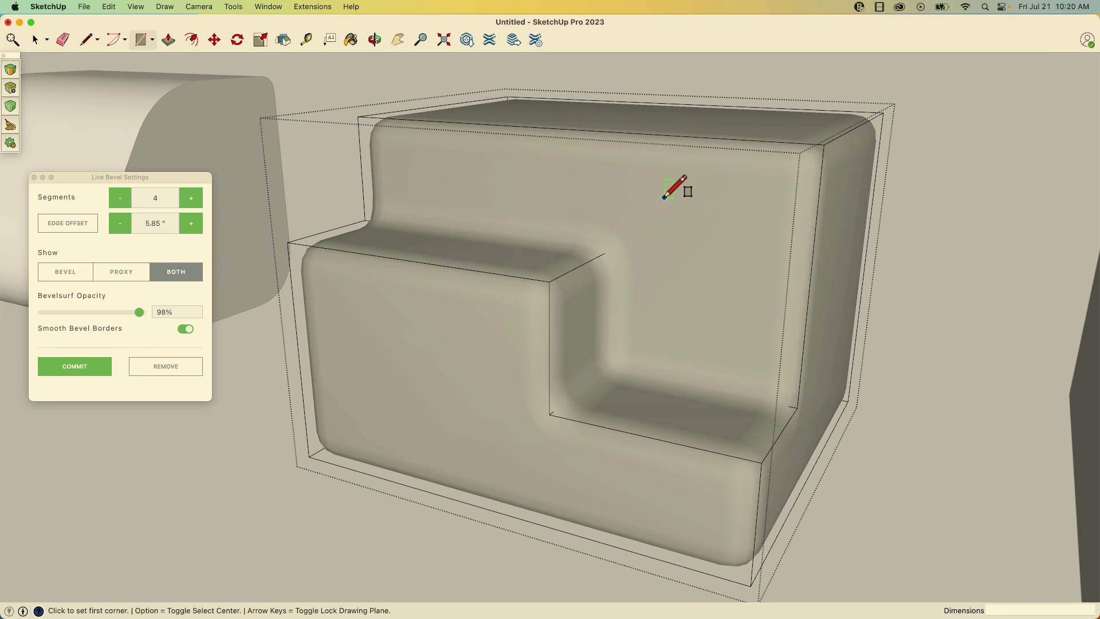
{"action": "left_click", "coordinate": [664, 197]}
{"action": "left_click", "coordinate": [750, 291]}
{"action": "key", "text": "p"}
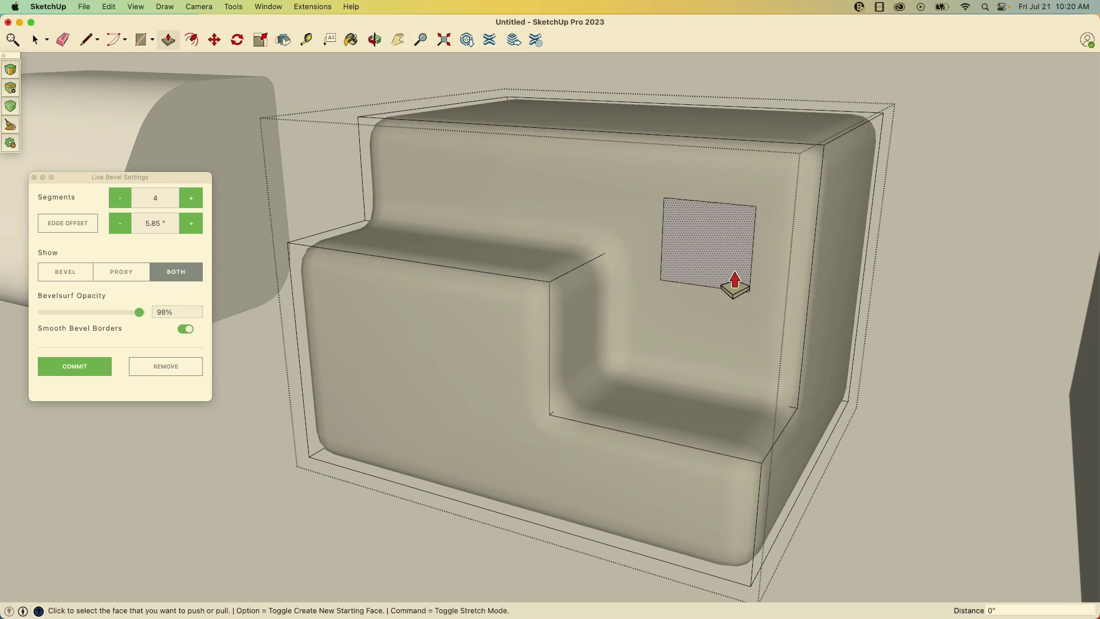
{"action": "left_click", "coordinate": [720, 271]}
{"action": "left_click", "coordinate": [690, 298]}
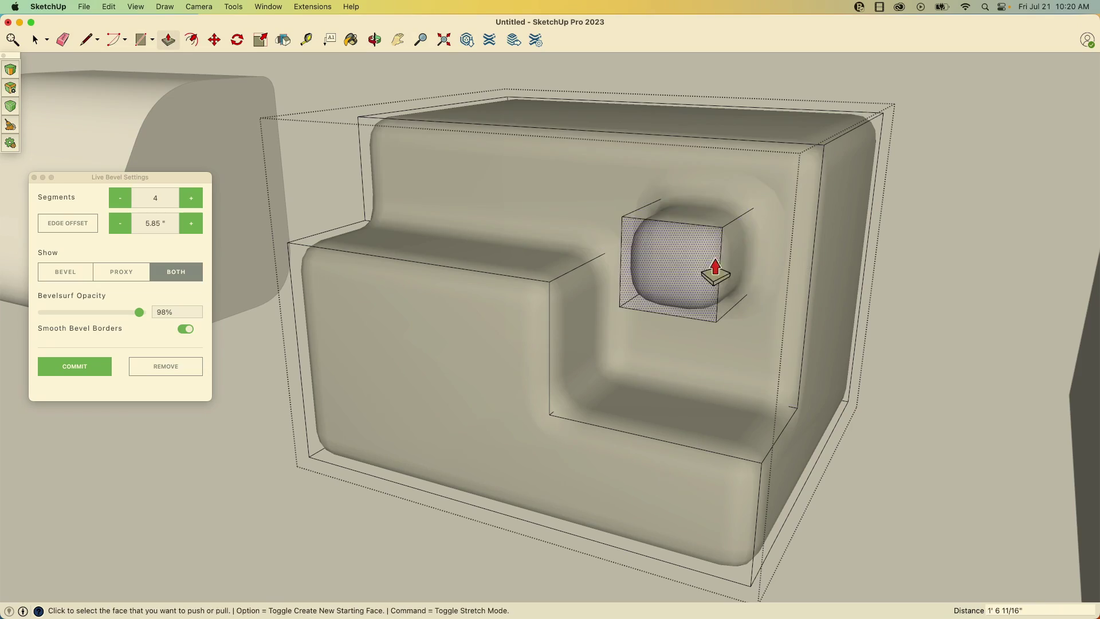
Draw a long rectangle on the block's uppermost face and Push/Pull it down about 7 7/8" as a recess.
{"action": "middle_click_drag", "start_coordinate": [429, 172], "coordinate": [800, 304]}
{"action": "key", "text": "p"}
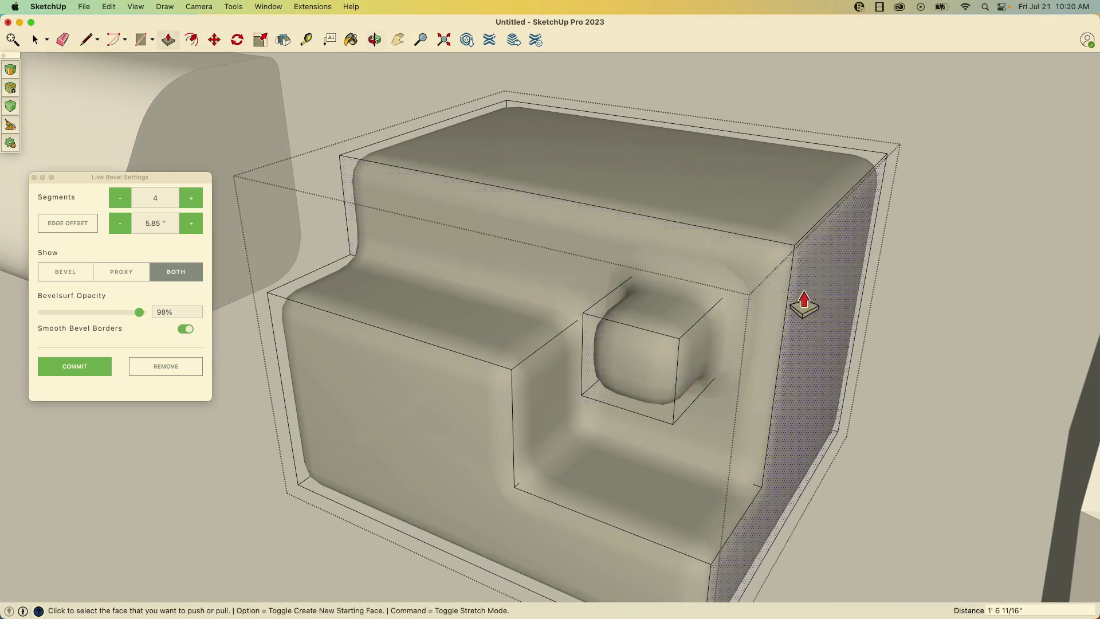
{"action": "key", "text": "p"}
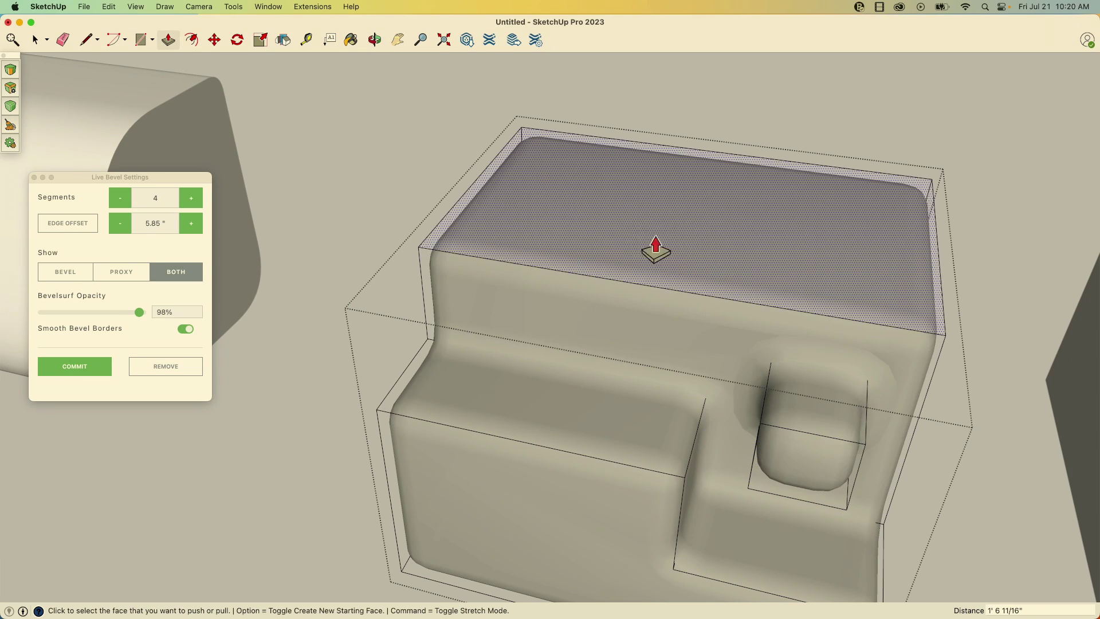
{"action": "key", "text": "r"}
{"action": "left_click", "coordinate": [576, 170]}
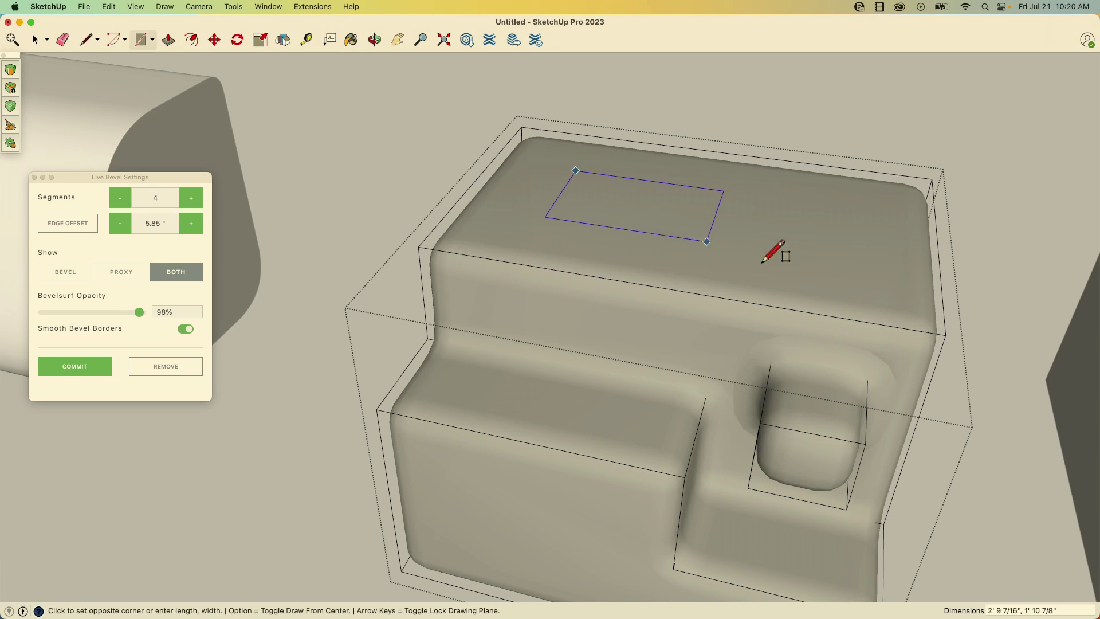
{"action": "left_click", "coordinate": [856, 274]}
{"action": "key", "text": "p"}
{"action": "left_click", "coordinate": [759, 242]}
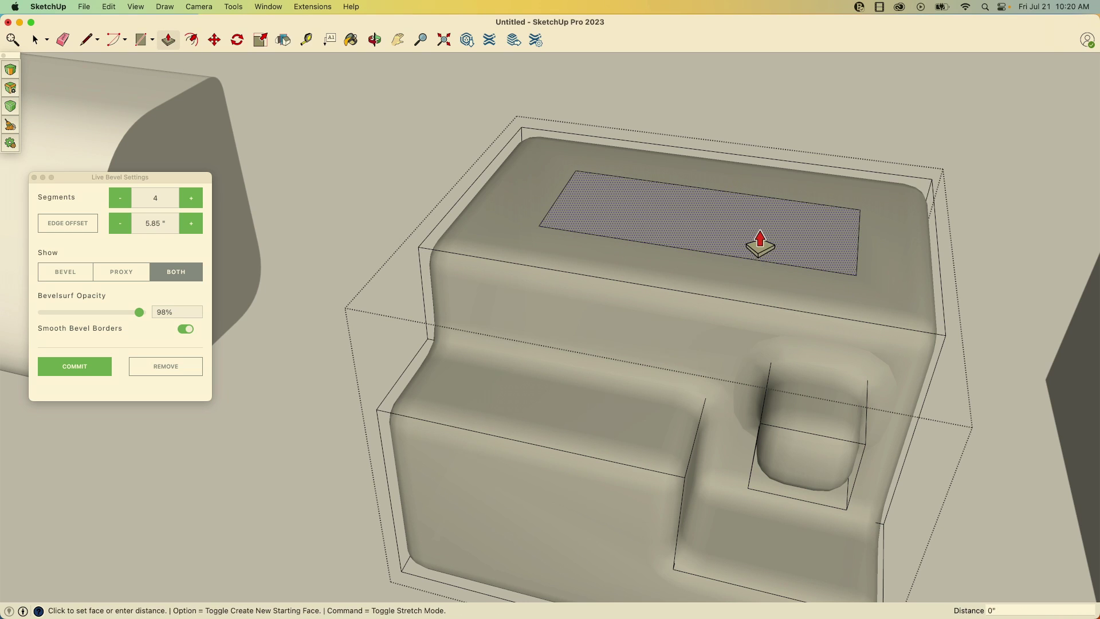
{"action": "left_click", "coordinate": [757, 278]}
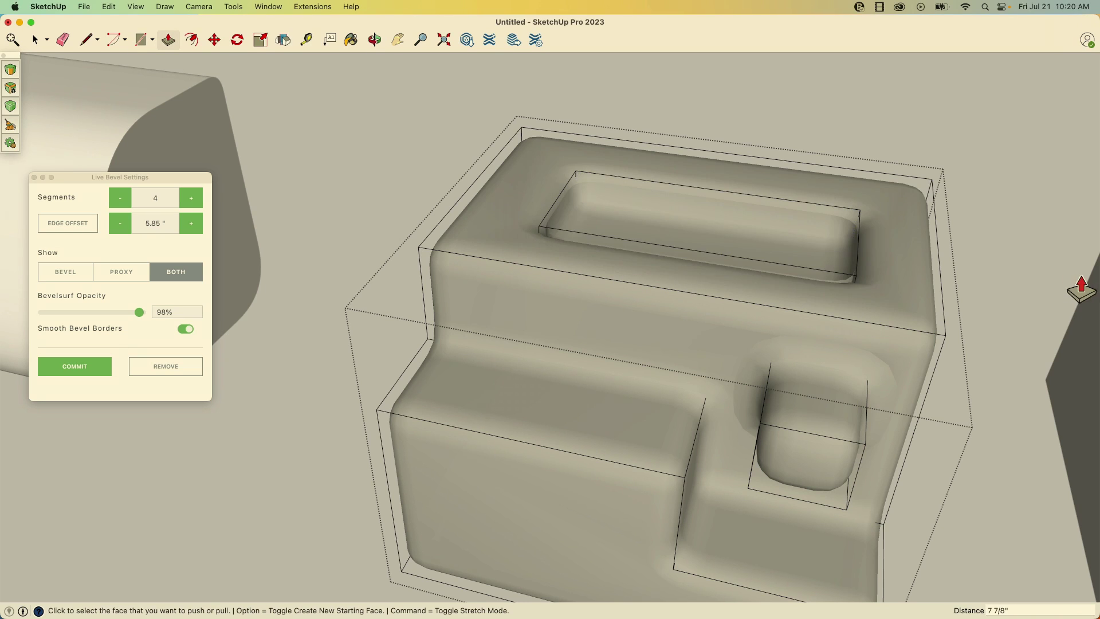
Preview the edited block as bevel only and proxy only, and return the live bevel display to both.
{"action": "middle_click_drag", "start_coordinate": [1083, 283], "coordinate": [894, 226]}
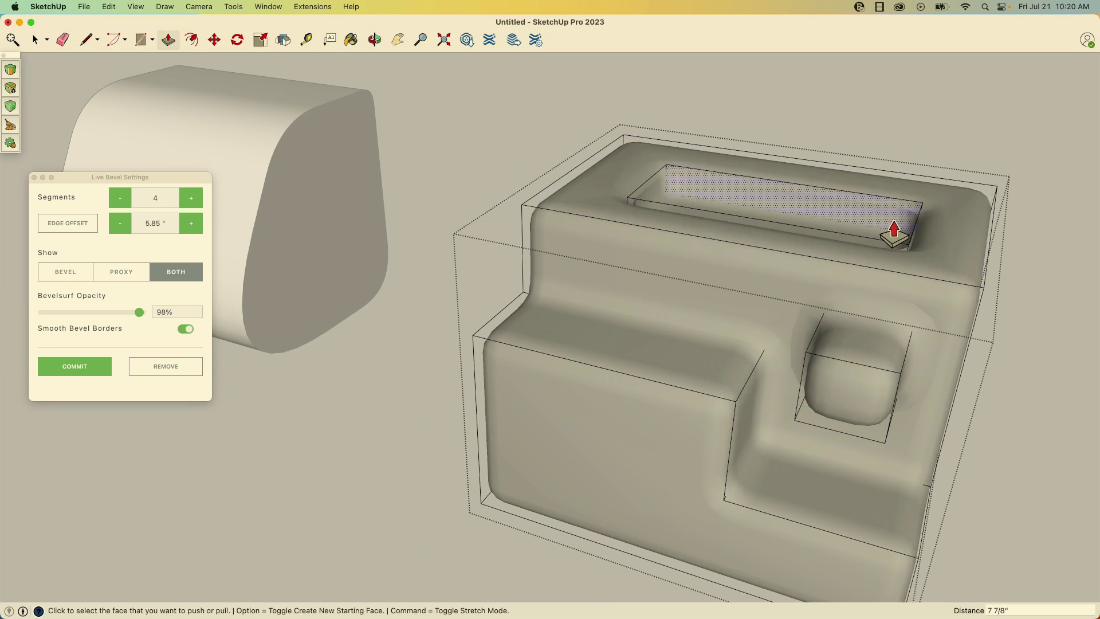
{"action": "middle_click_drag", "start_coordinate": [1054, 386], "coordinate": [562, 289]}
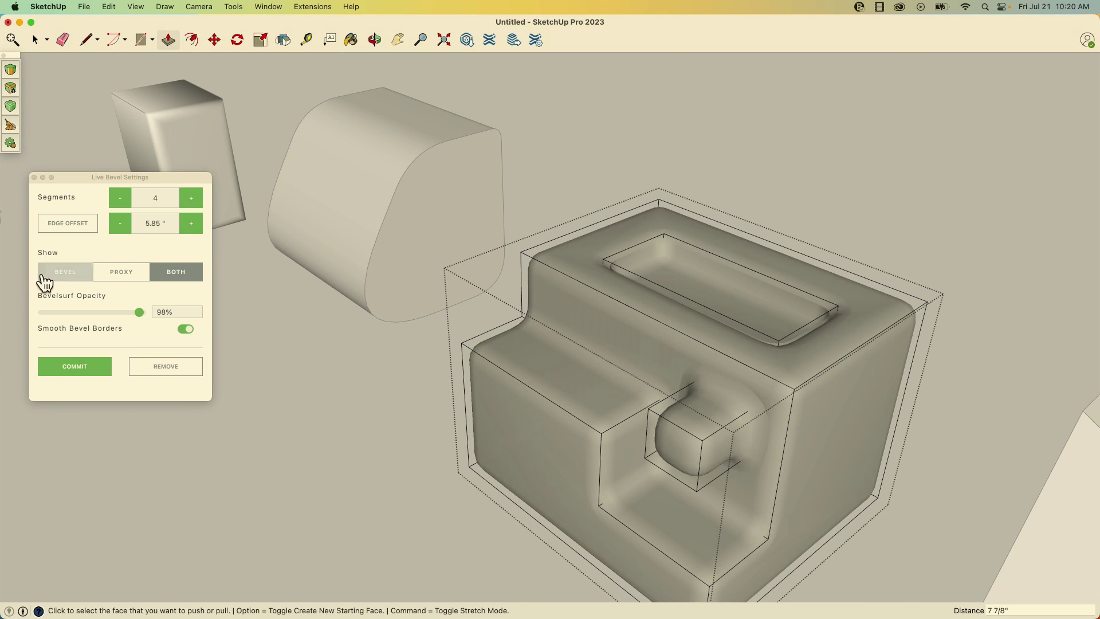
{"action": "left_click", "coordinate": [68, 273]}
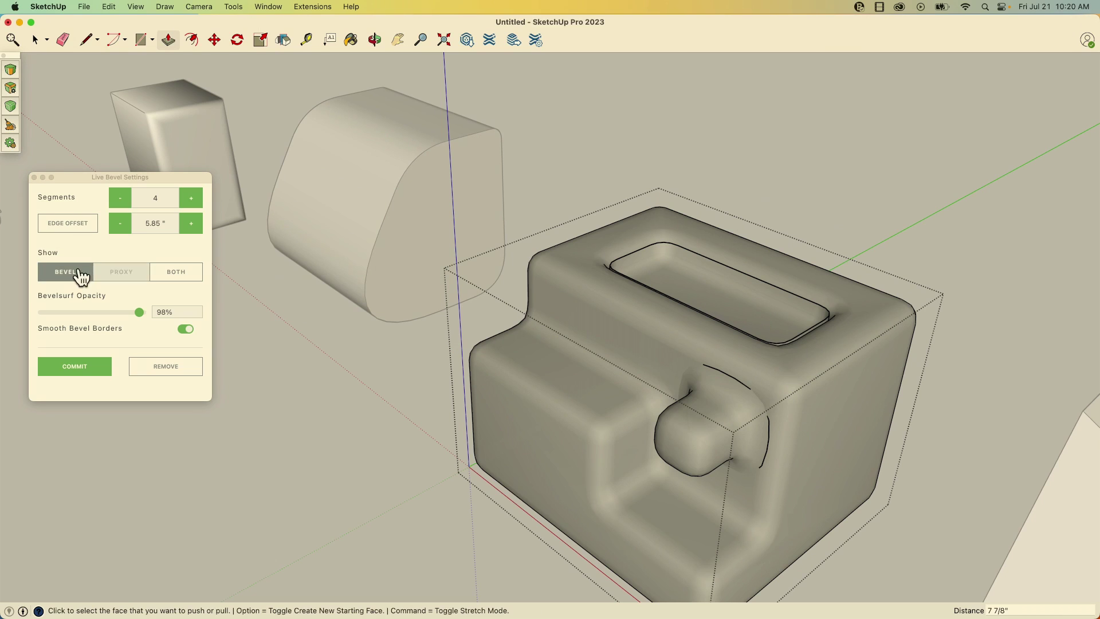
{"action": "left_click", "coordinate": [115, 275]}
{"action": "middle_click_drag", "start_coordinate": [422, 398], "coordinate": [329, 332]}
{"action": "left_click", "coordinate": [176, 273]}
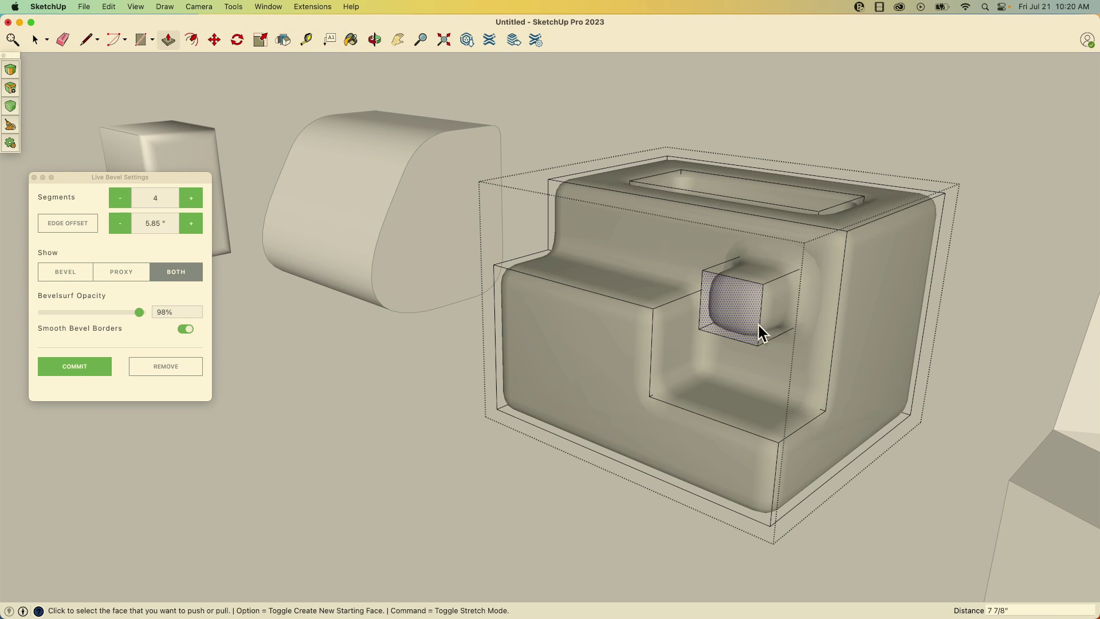
Set the Bevelsurf opacity to 65% and examine the proxy edges through the bevelled surface.
{"action": "left_click_drag", "start_coordinate": [139, 314], "coordinate": [107, 313]}
{"action": "middle_click_drag", "start_coordinate": [393, 292], "coordinate": [482, 255]}
{"action": "scroll", "coordinate": [482, 255], "scroll_direction": "down", "scroll_amount": 2}
{"action": "scroll", "coordinate": [624, 405], "scroll_direction": "up", "scroll_amount": 4}
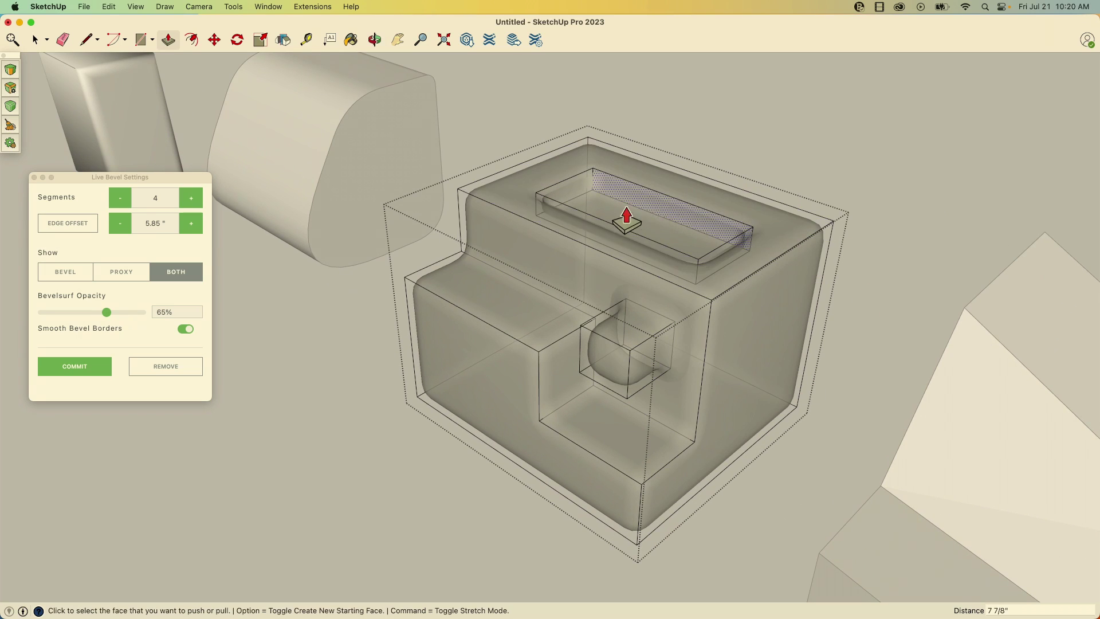
Compare the protruding cube's bevel-only display with its proxy-only shape, and return the display to both.
{"action": "left_click", "coordinate": [86, 40]}
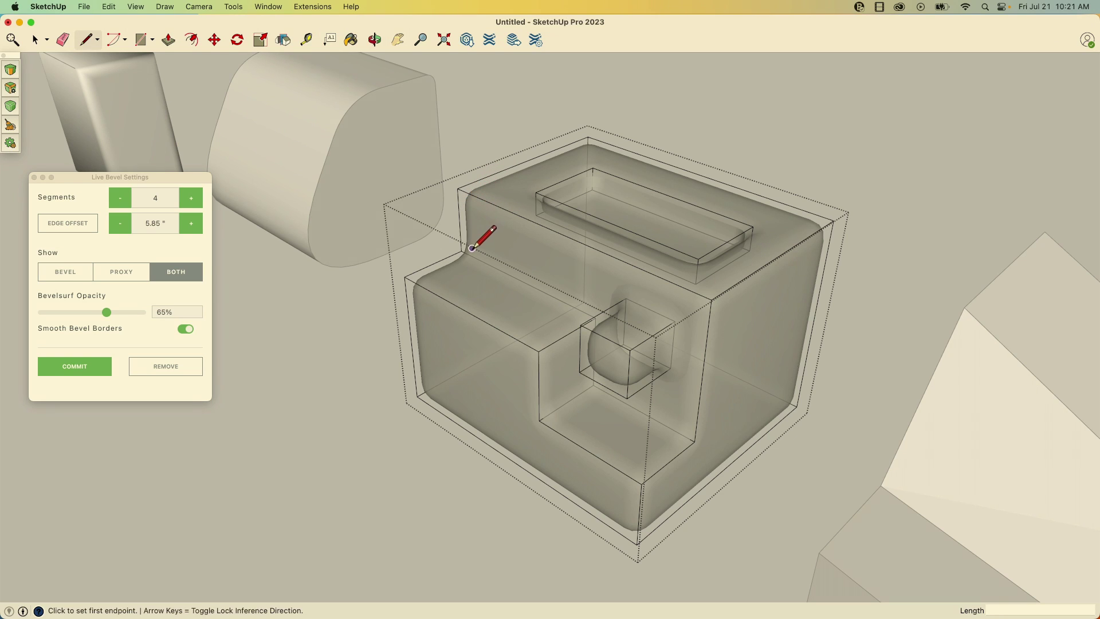
{"action": "mouse_move", "coordinate": [479, 253]}
{"action": "middle_mouse_down"}
{"action": "mouse_move", "coordinate": [604, 277]}
{"action": "mouse_move", "coordinate": [560, 285]}
{"action": "mouse_move", "coordinate": [614, 216]}
{"action": "middle_mouse_up"}
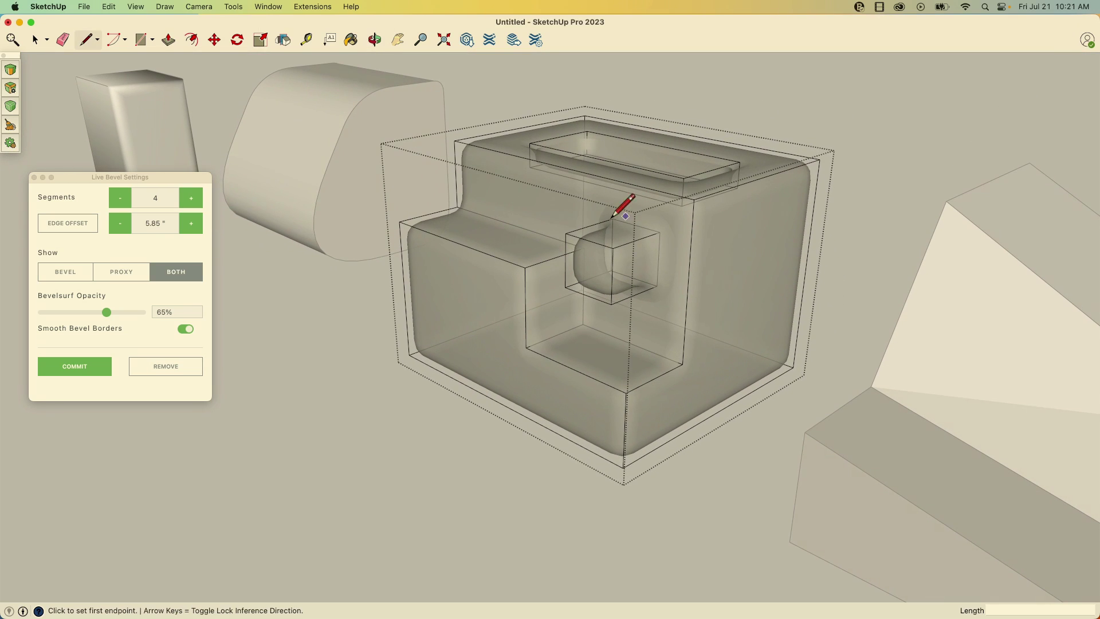
{"action": "scroll", "coordinate": [627, 246], "scroll_direction": "up", "scroll_amount": 5}
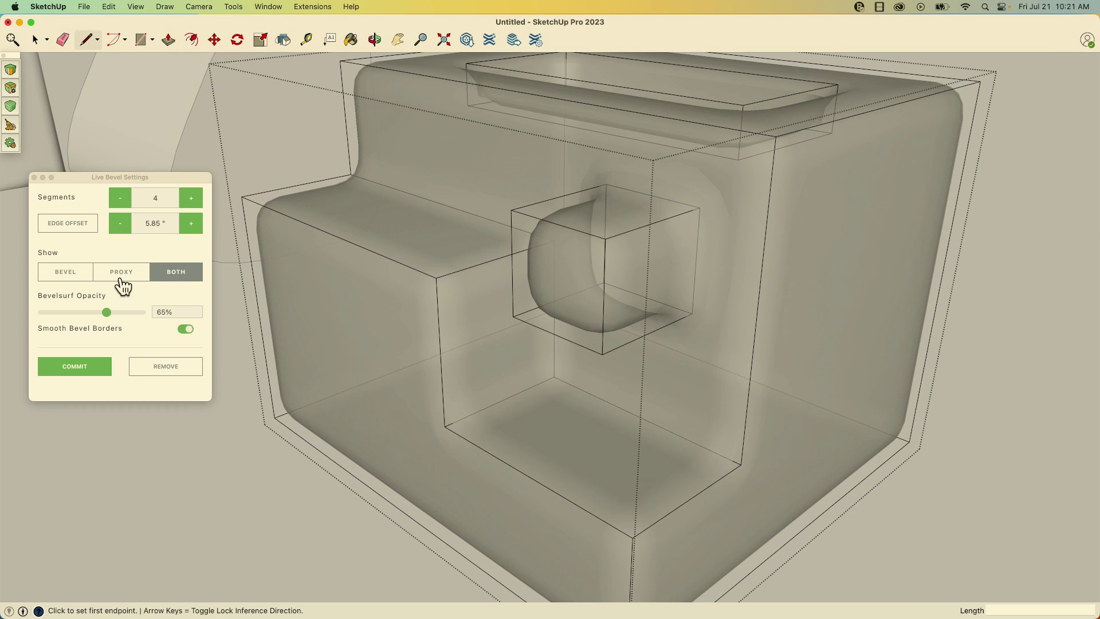
{"action": "left_click", "coordinate": [66, 273]}
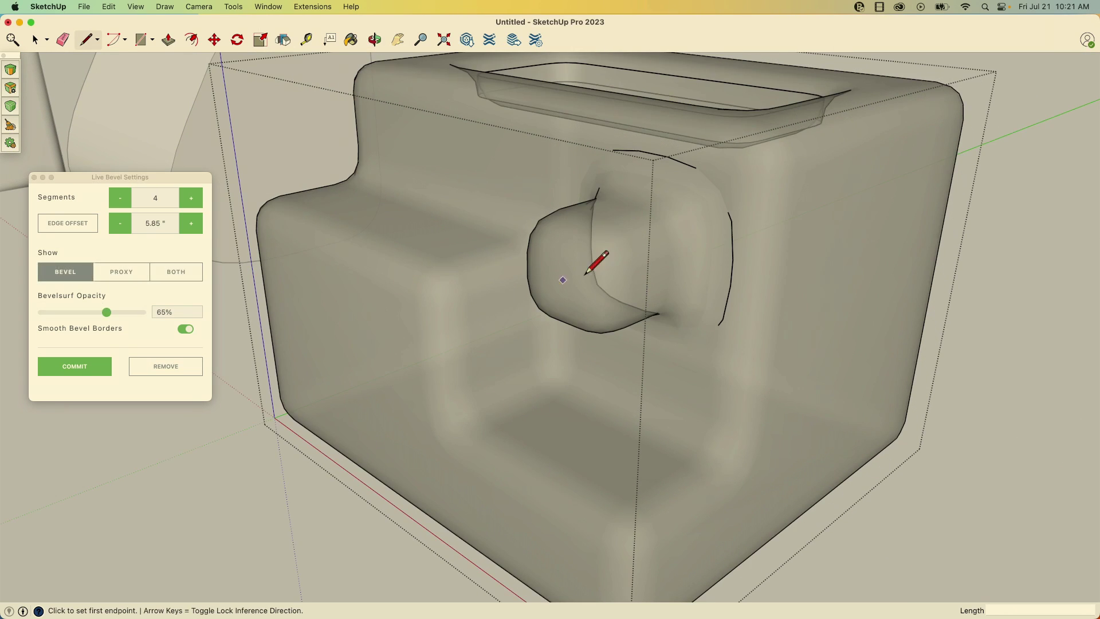
{"action": "left_click", "coordinate": [117, 273]}
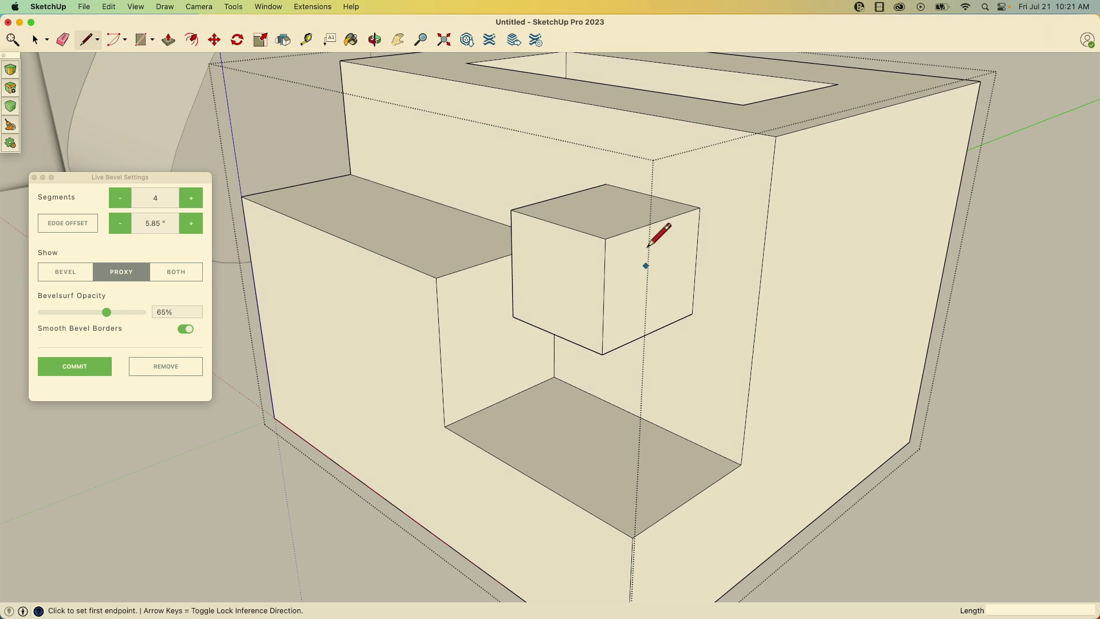
{"action": "left_click", "coordinate": [65, 273]}
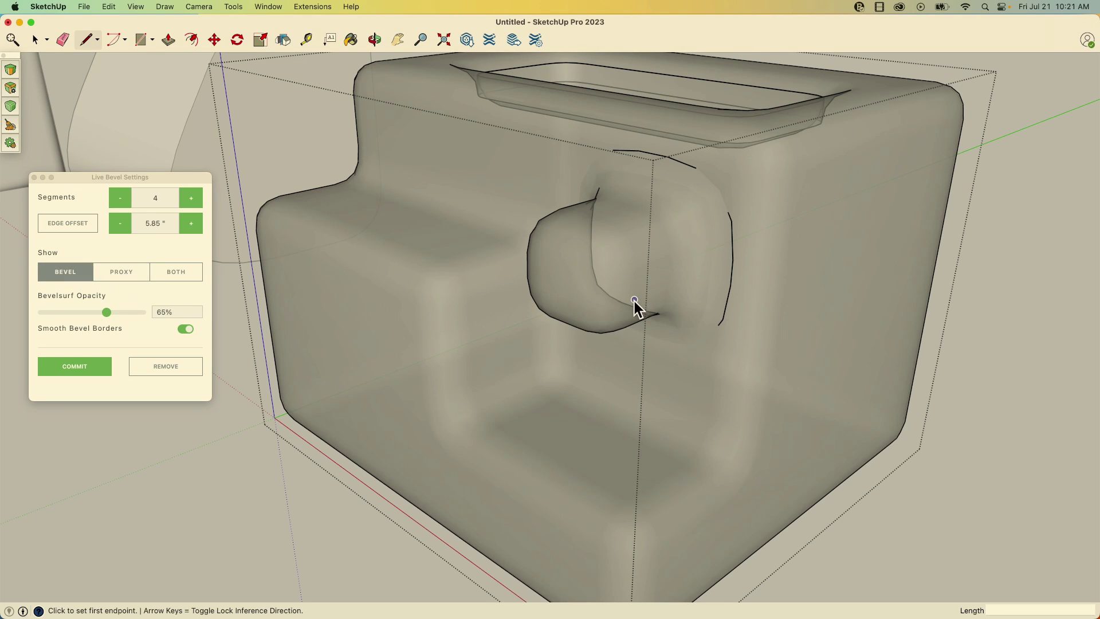
{"action": "left_click", "coordinate": [175, 273]}
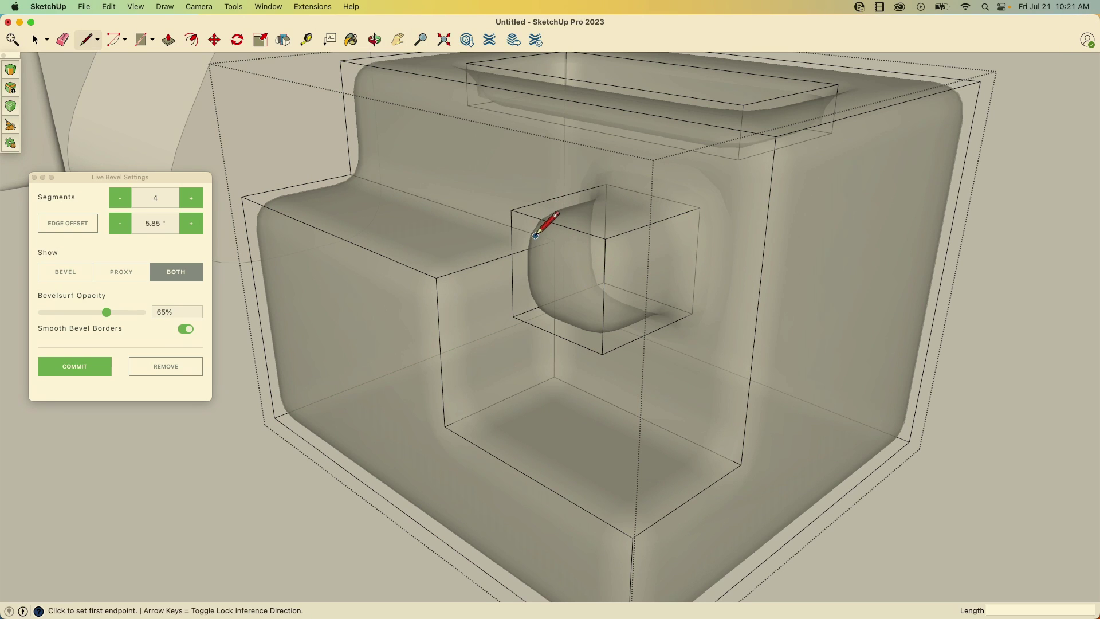
Draw a 3' 11 1/4" vertical line down the ledge's front face and Push/Pull the outer portion forward about 1' 7 13/16".
{"action": "scroll", "coordinate": [613, 255], "scroll_direction": "down", "scroll_amount": 3}
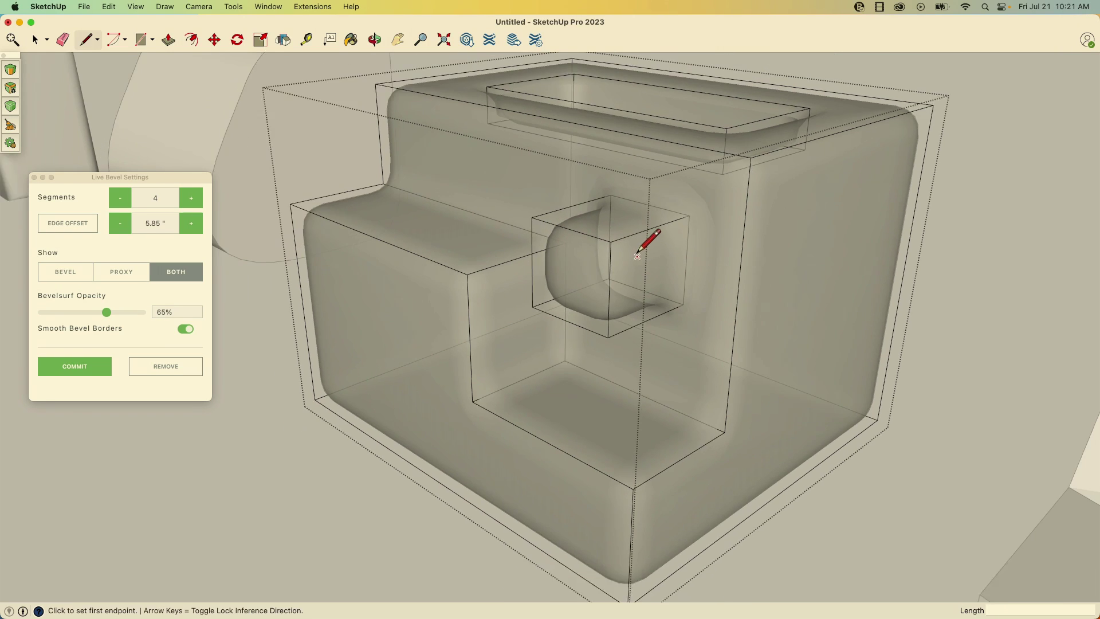
{"action": "left_click", "coordinate": [388, 237]}
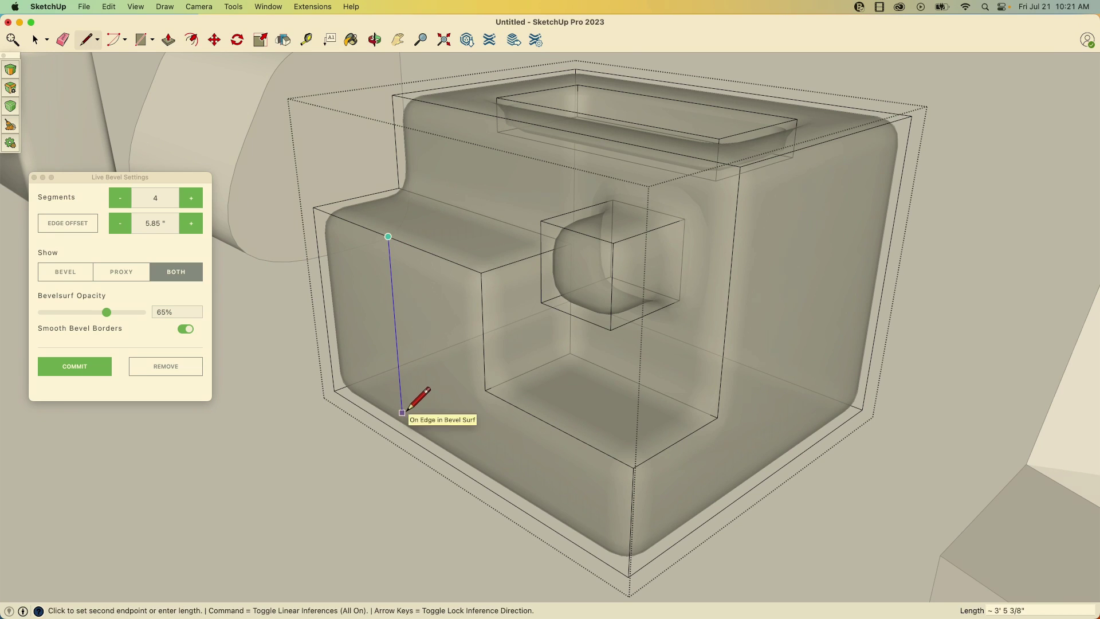
{"action": "left_click", "coordinate": [404, 435]}
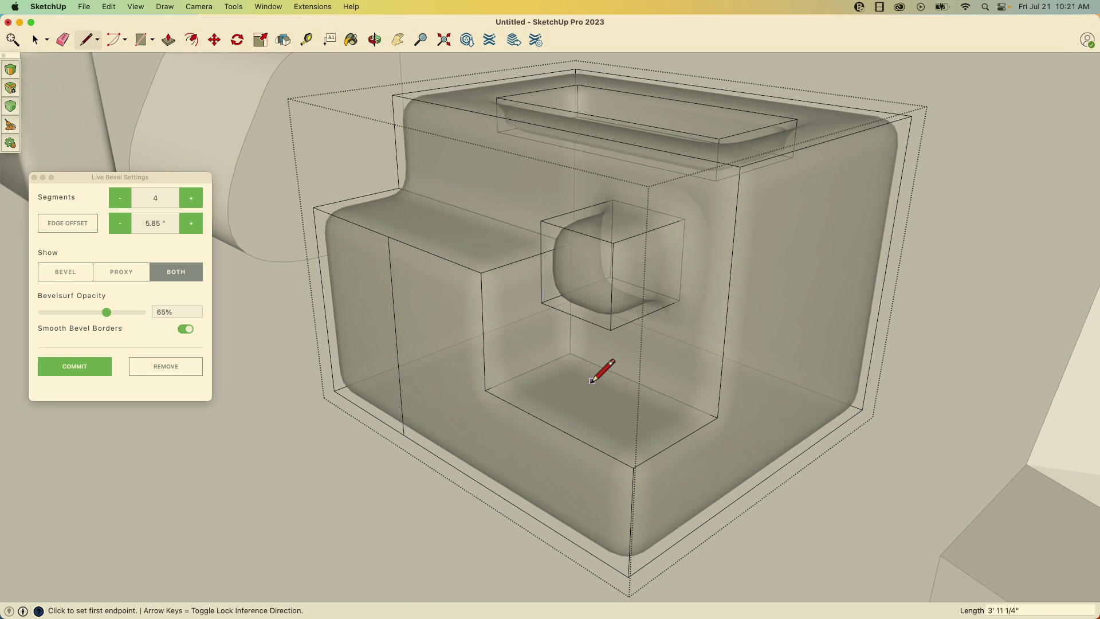
{"action": "key", "text": "p"}
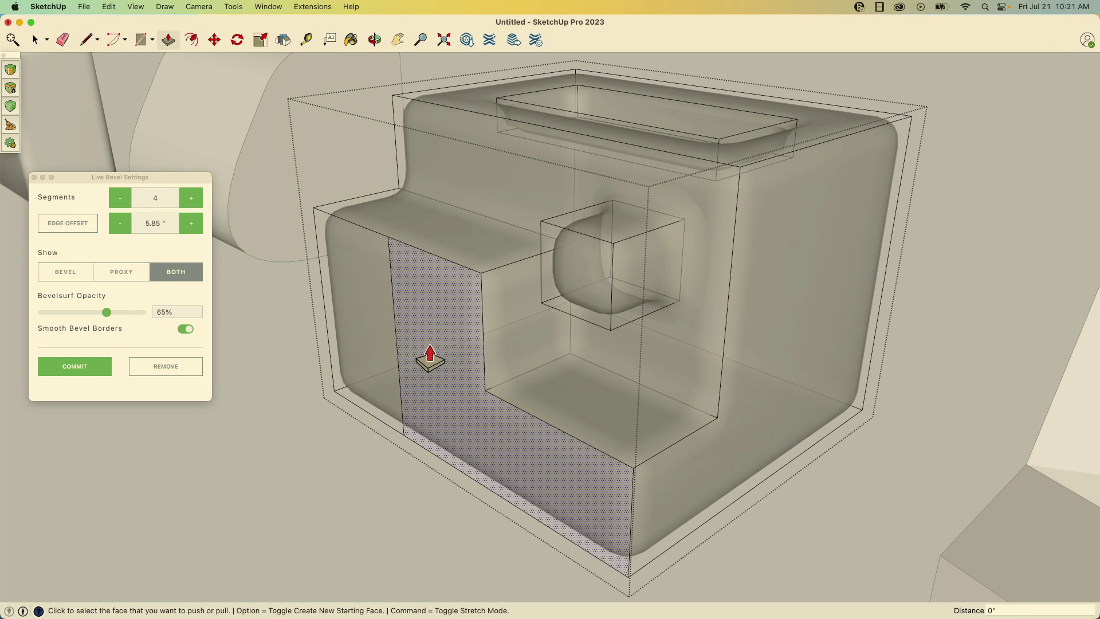
{"action": "left_click", "coordinate": [368, 331]}
{"action": "key", "text": "Escape"}
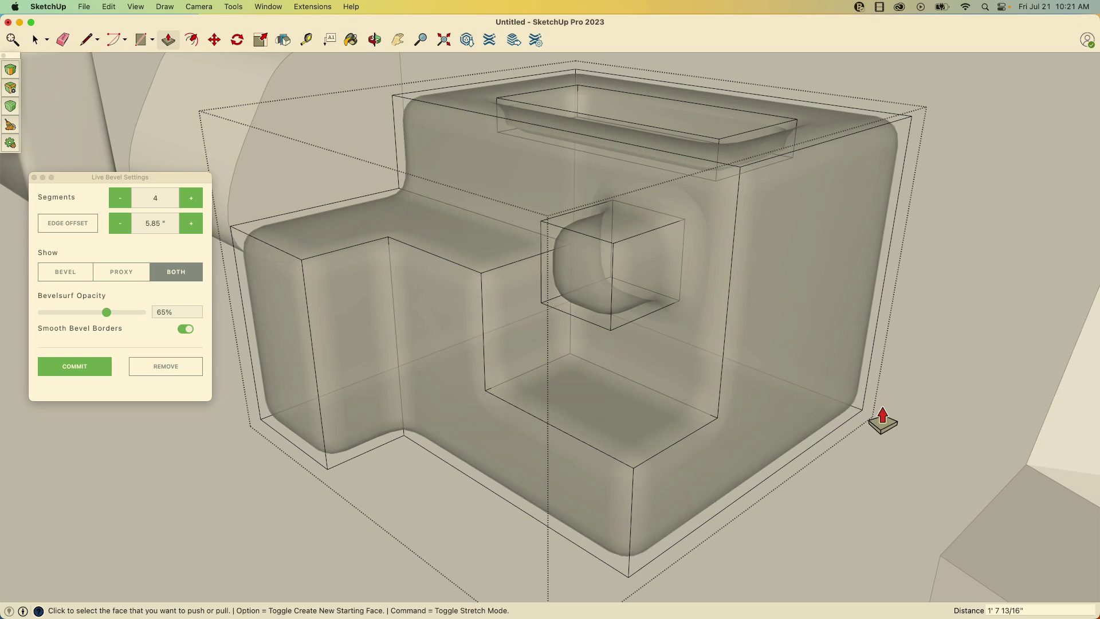
Finish editing the live bevel block and leave its group.
{"action": "middle_click_drag", "start_coordinate": [889, 420], "coordinate": [524, 363]}
{"action": "key", "text": "space"}
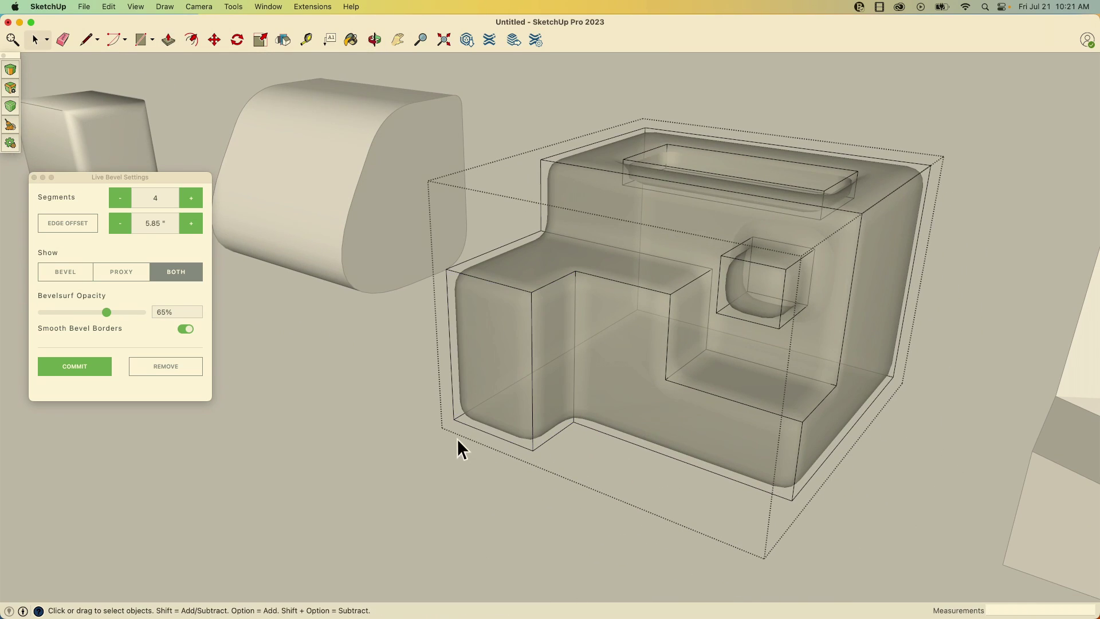
{"action": "left_click", "coordinate": [457, 438]}
{"action": "scroll", "coordinate": [349, 329], "scroll_direction": "down", "scroll_amount": 6}
Try to bevel the sloped block's inner step edge and its two adjoining side edges with 12 segments.
{"action": "left_click", "coordinate": [835, 425]}
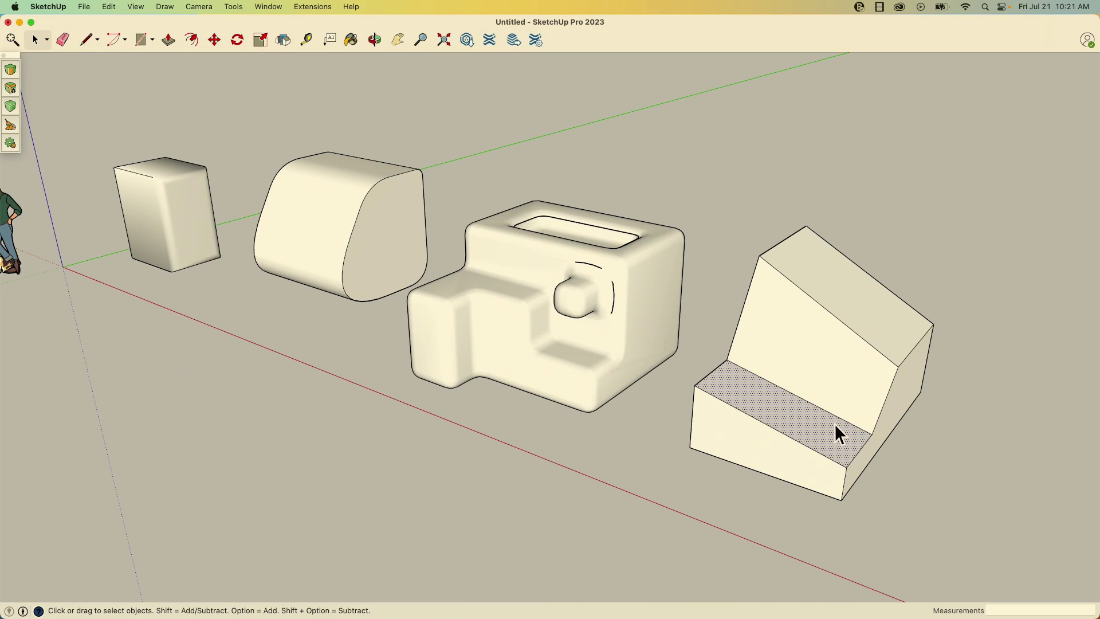
{"action": "left_click", "coordinate": [858, 424]}
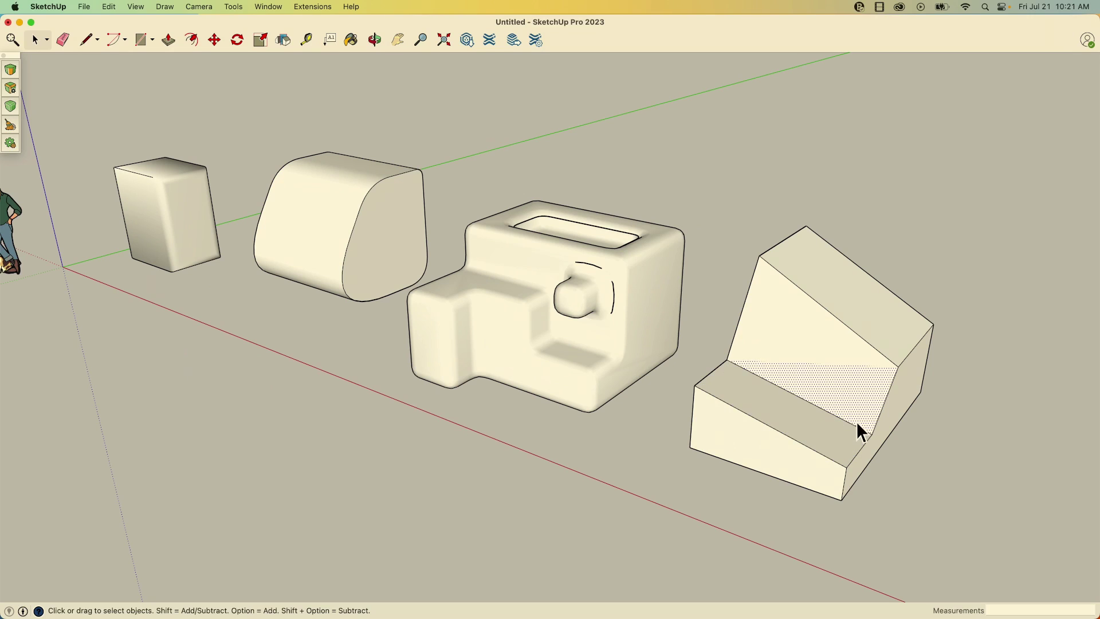
{"action": "left_click", "coordinate": [845, 424]}
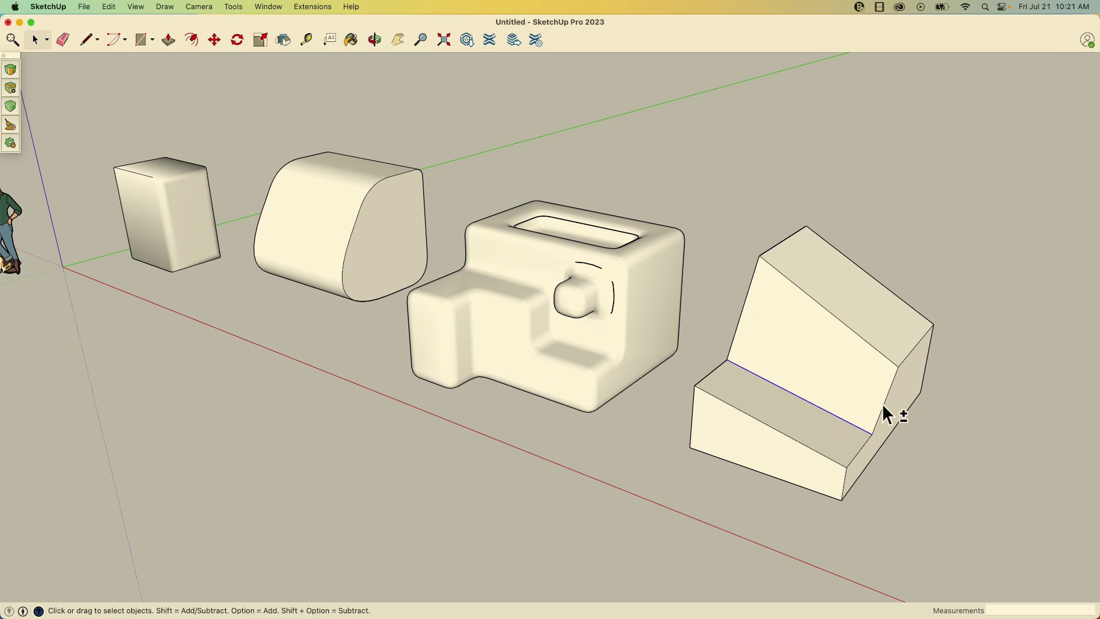
{"action": "left_click", "coordinate": [861, 450], "text": "shift"}
{"action": "left_click", "coordinate": [9, 71]}
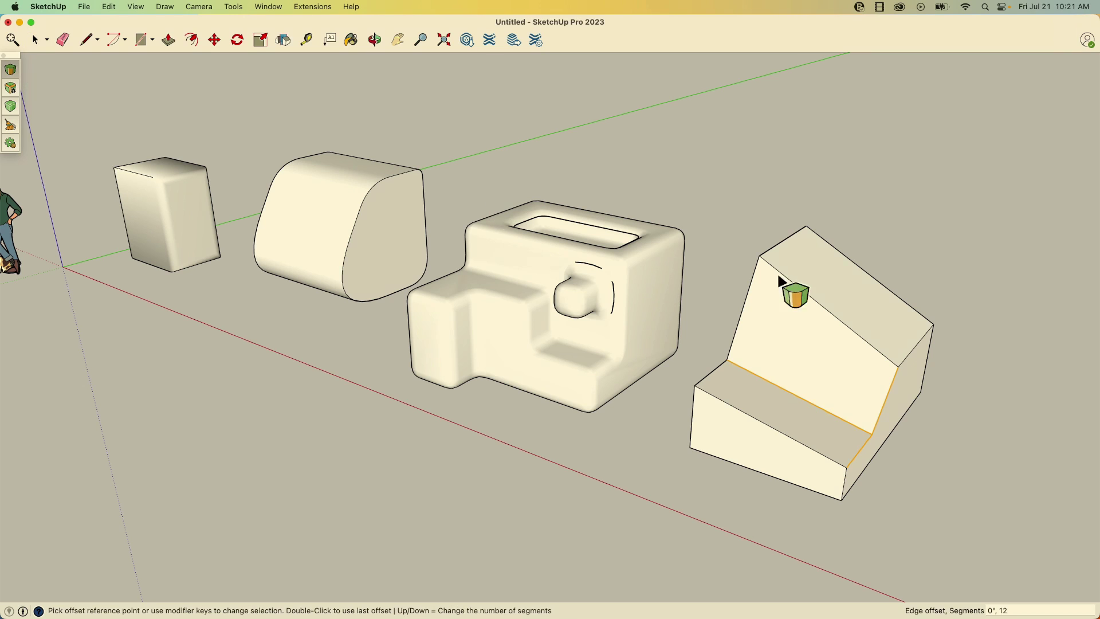
{"action": "left_click", "coordinate": [872, 417]}
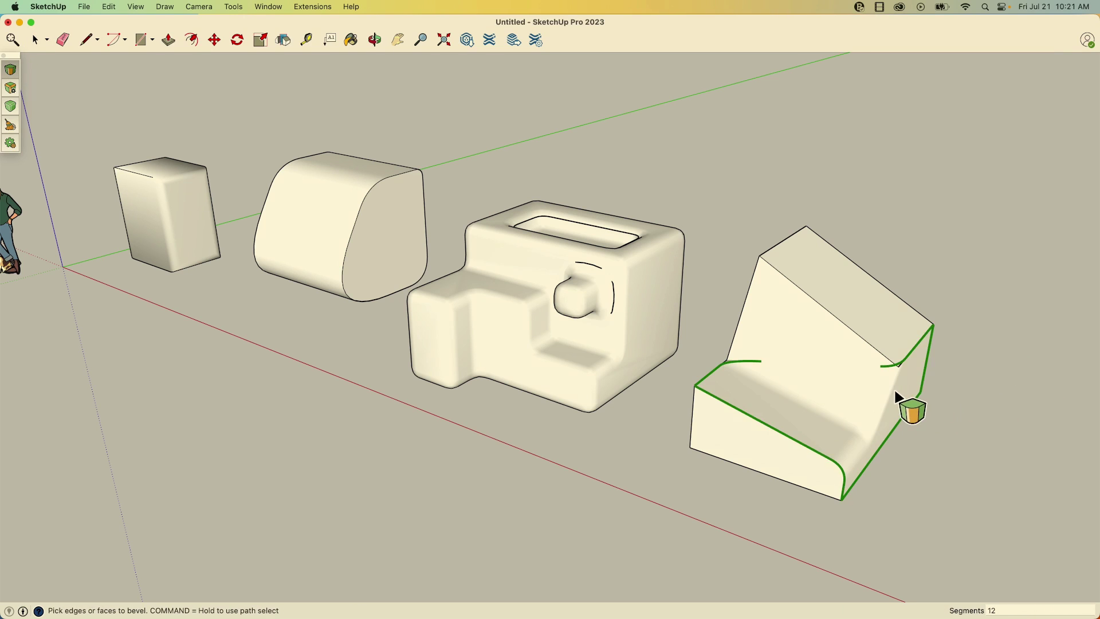
{"action": "middle_click_drag", "start_coordinate": [973, 490], "coordinate": [876, 424]}
{"action": "middle_click_drag", "start_coordinate": [686, 340], "coordinate": [769, 373]}
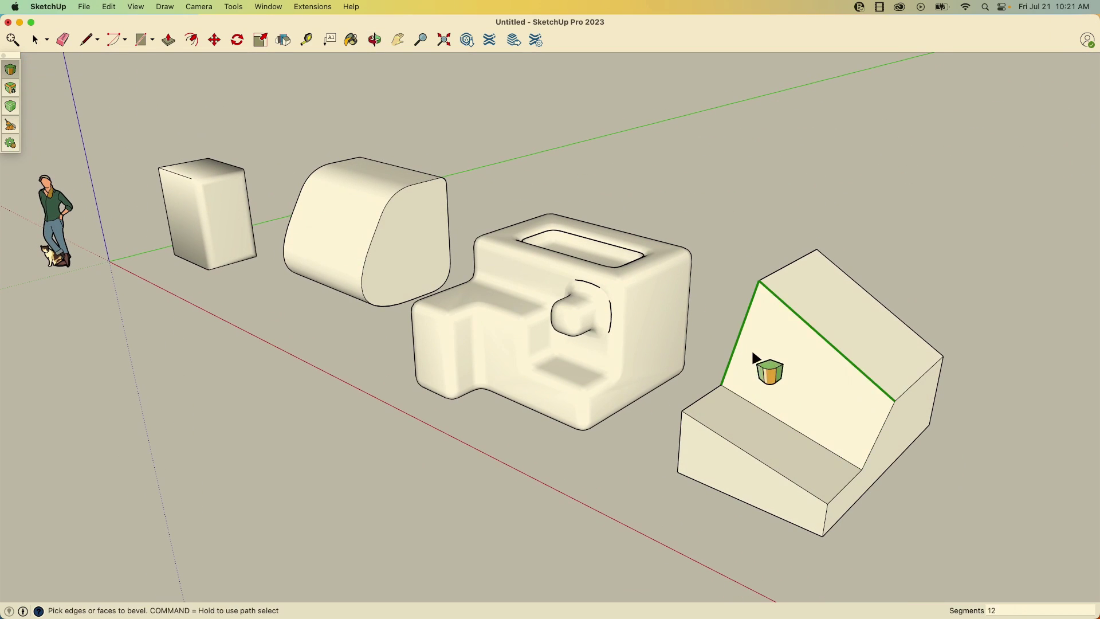
Bevel all edges of the sloped block's upper body, including the inner step edge, with 12 segments.
{"action": "key", "text": "space"}
{"action": "left_click_drag", "start_coordinate": [709, 229], "coordinate": [1014, 534]}
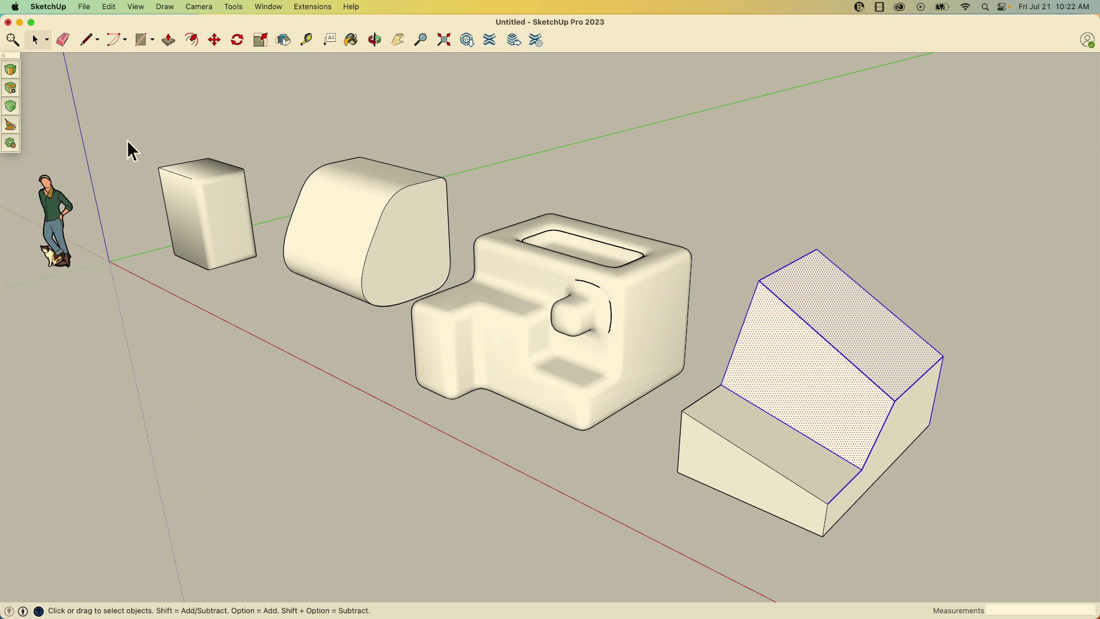
{"action": "left_click", "coordinate": [14, 73]}
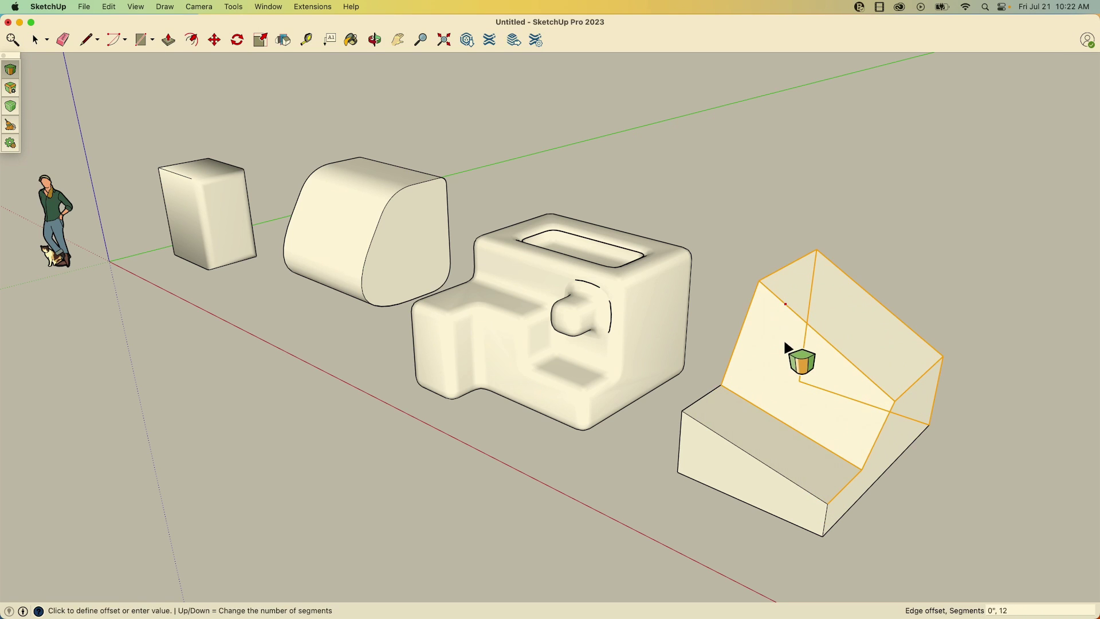
{"action": "left_click", "coordinate": [948, 343]}
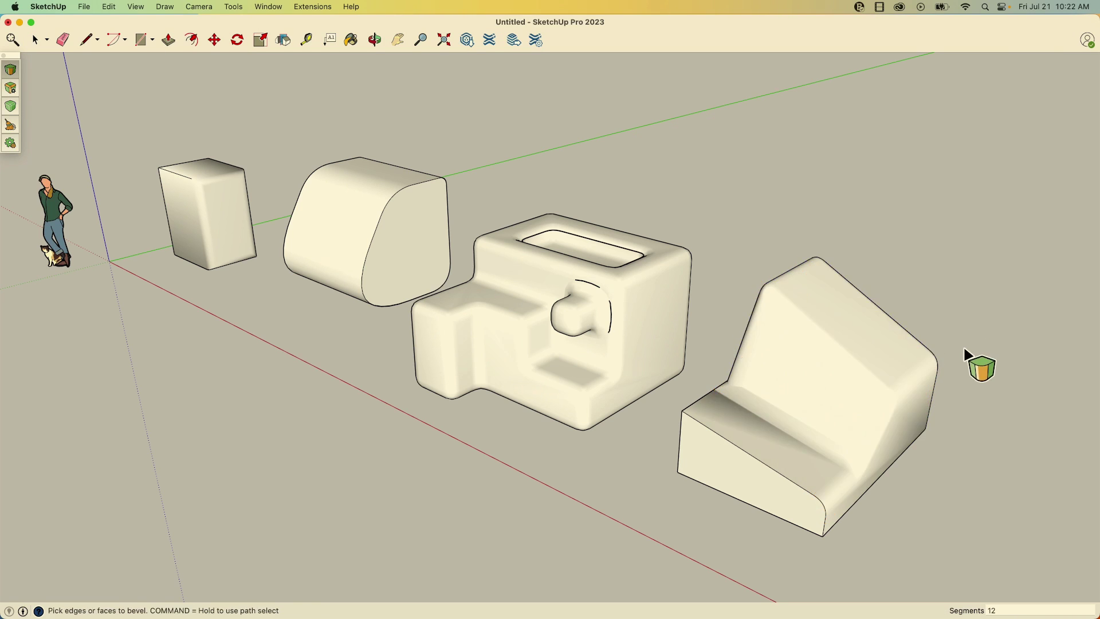
{"action": "middle_click_drag", "start_coordinate": [983, 352], "coordinate": [928, 367]}
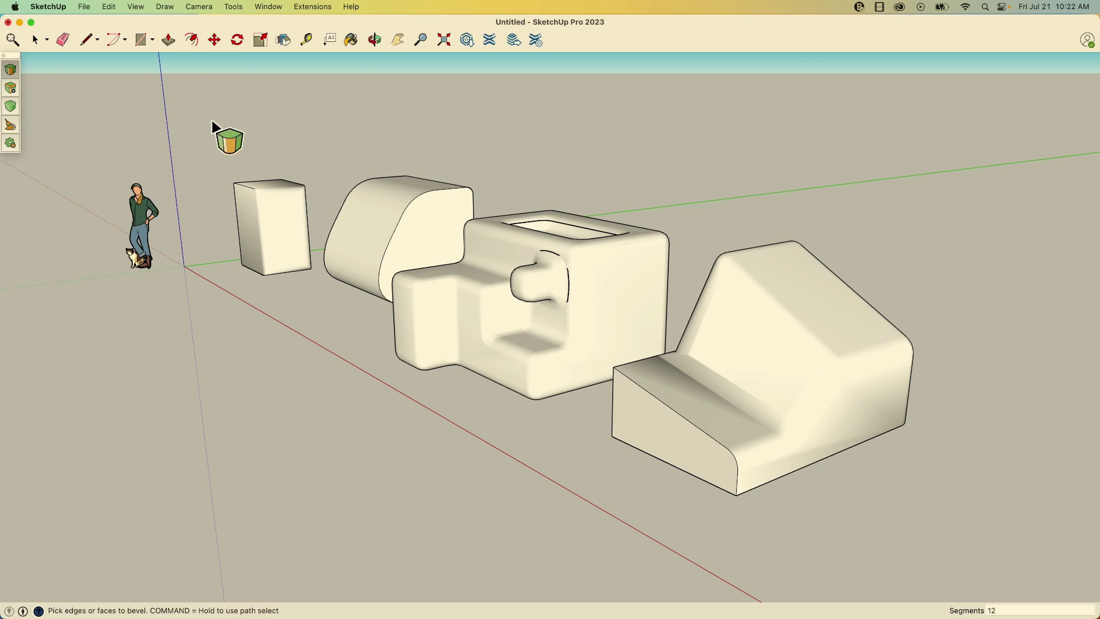
{"action": "middle_click_drag", "start_coordinate": [339, 334], "coordinate": [453, 333]}
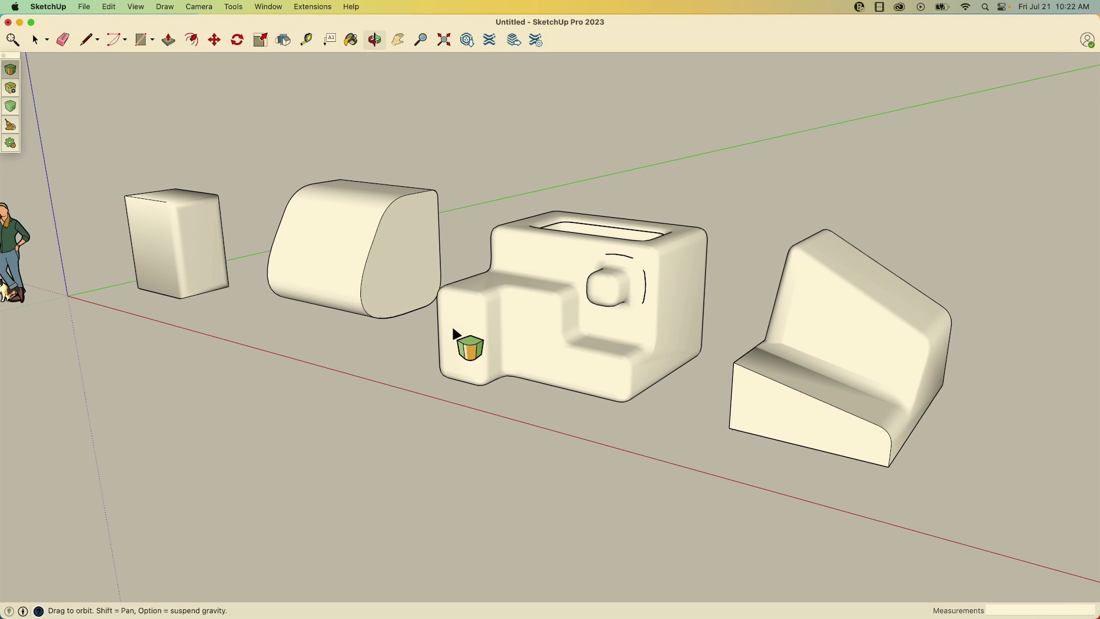